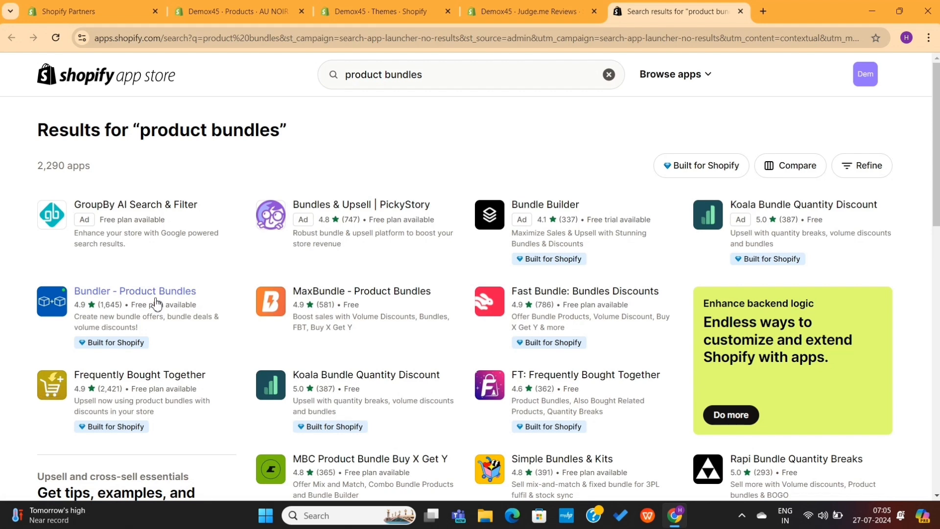
# Open the Bundler - Product Bundles app listing and review its pricing plans.
pyautogui.click(156, 304)
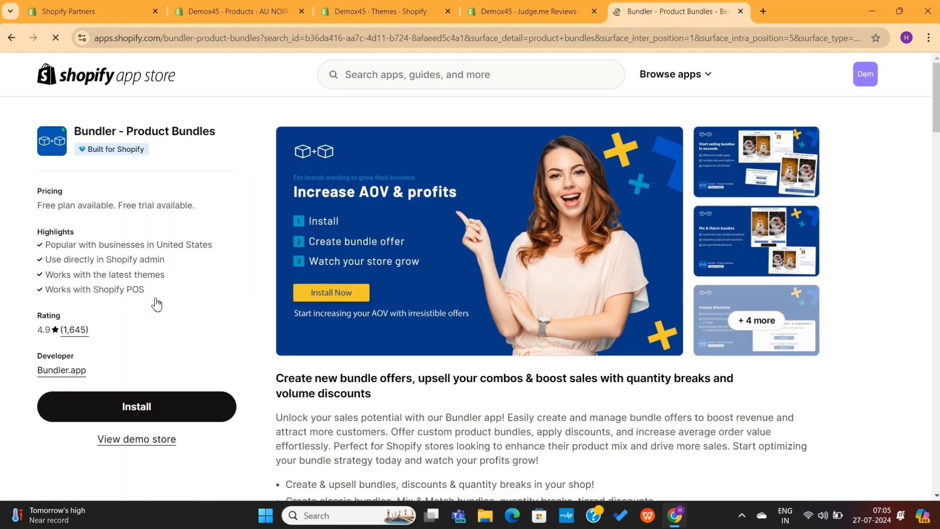
pyautogui.moveTo(33, 208); pyautogui.dragTo(218, 207)
pyautogui.click(219, 206)
pyautogui.scroll(-2, 245, 293)
pyautogui.scroll(-15, 246, 293)
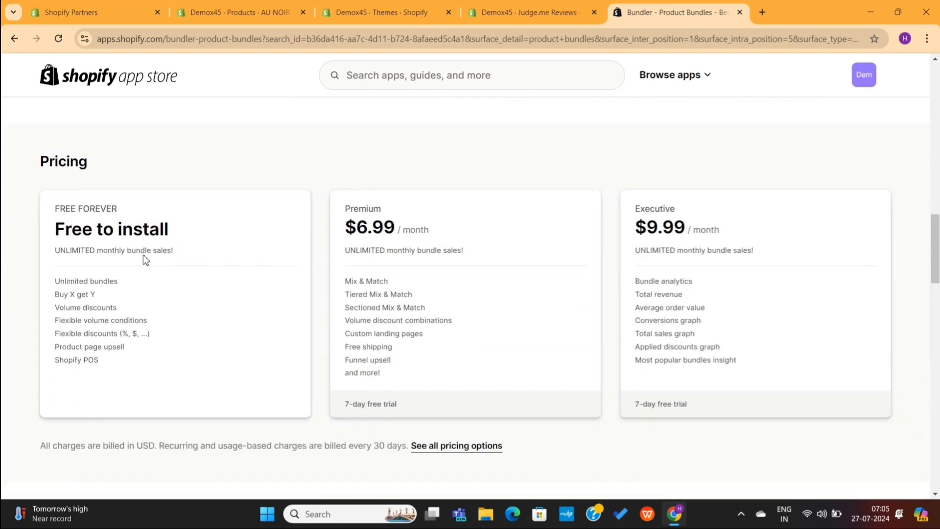
pyautogui.moveTo(40, 208); pyautogui.dragTo(175, 246)
pyautogui.click(200, 247)
pyautogui.scroll(3, 200, 247)
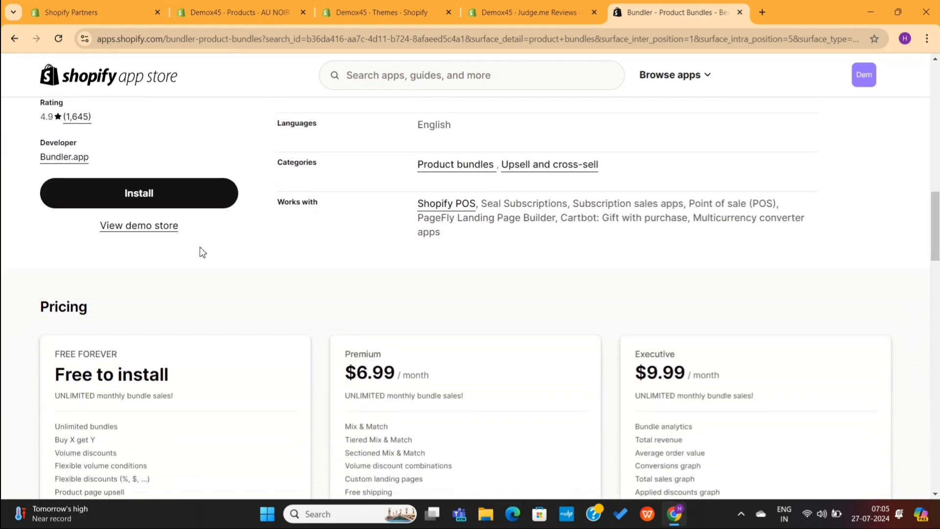
pyautogui.scroll(10, 200, 246)
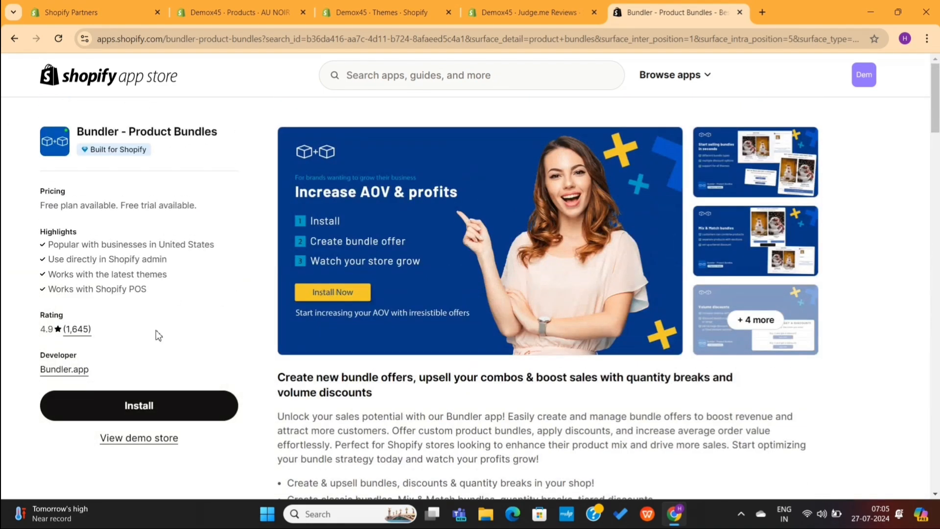
# Open the app's demo store and examine the bulk discount offers on the Wedding cake product page.
pyautogui.click(147, 438)
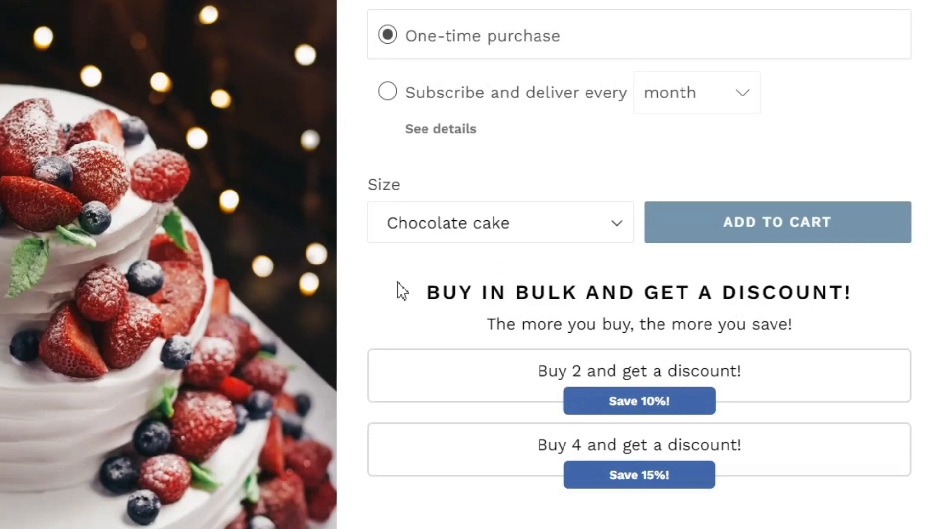
pyautogui.moveTo(493, 391); pyautogui.dragTo(792, 380)
pyautogui.click(791, 380)
pyautogui.moveTo(761, 433); pyautogui.dragTo(554, 458)
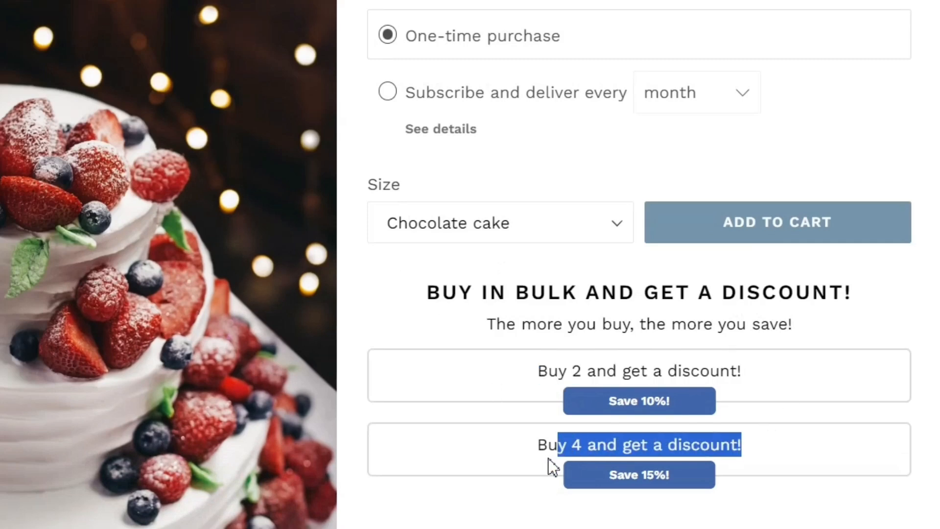
pyautogui.click(481, 463)
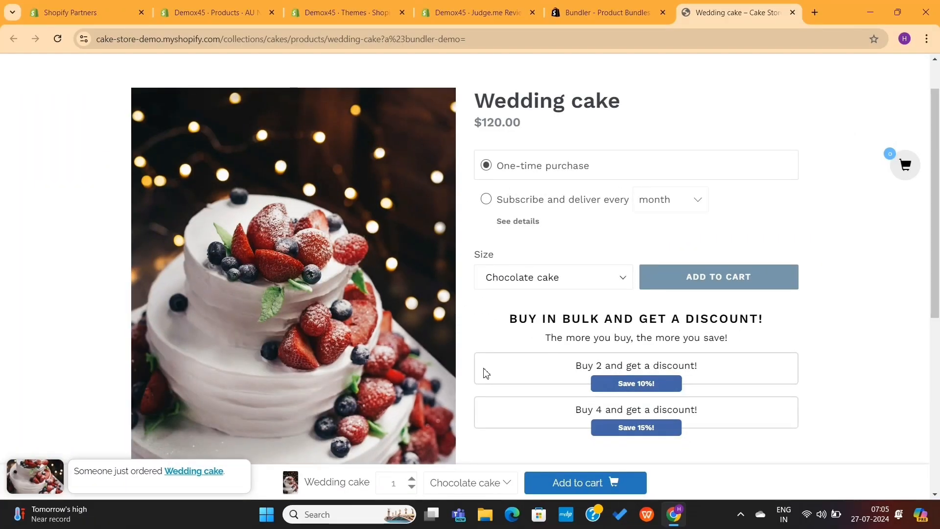
# Examine the size options and the two-cake bundle offer on the demo product page, and close the demo store.
pyautogui.scroll(-4, 368, 395)
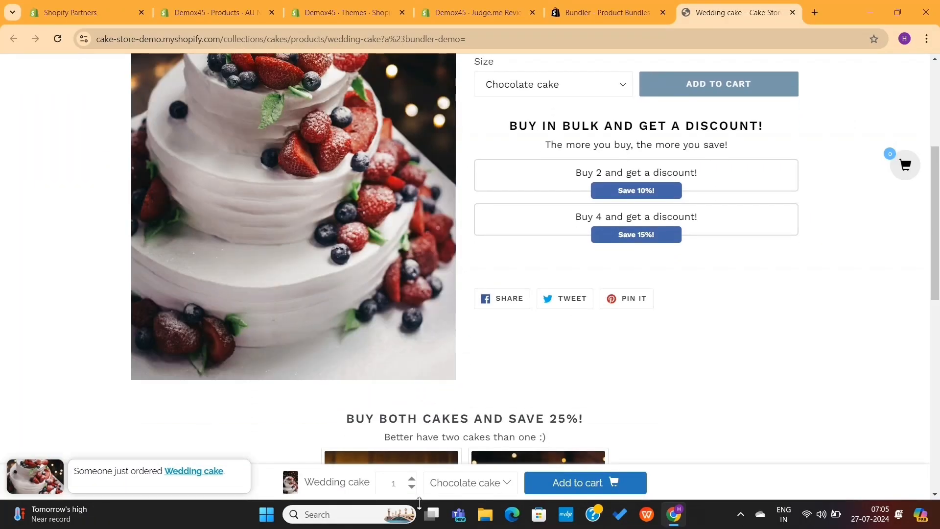
pyautogui.click(477, 490)
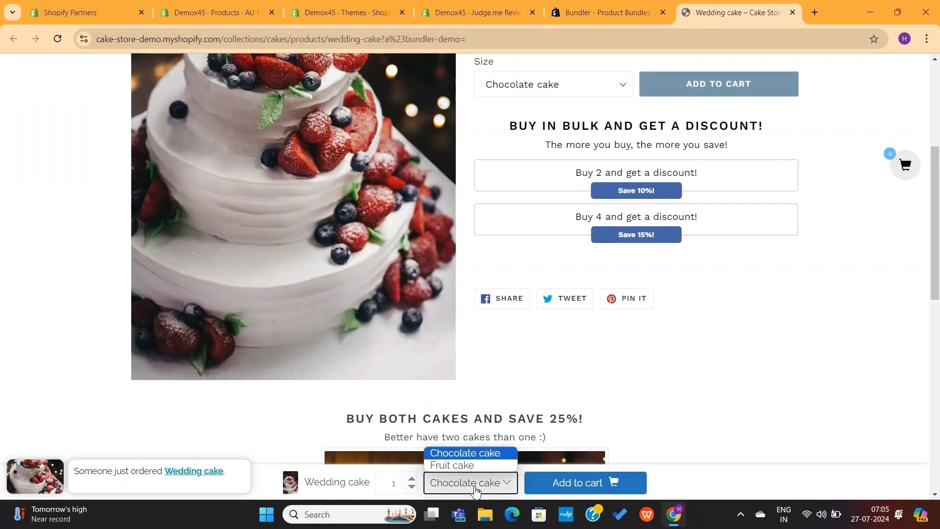
pyautogui.click(476, 491)
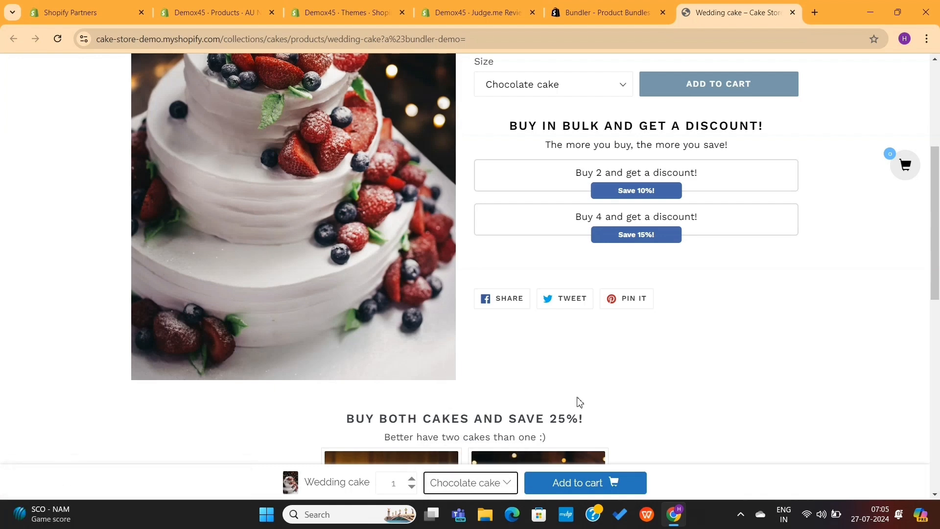
pyautogui.scroll(-6, 578, 401)
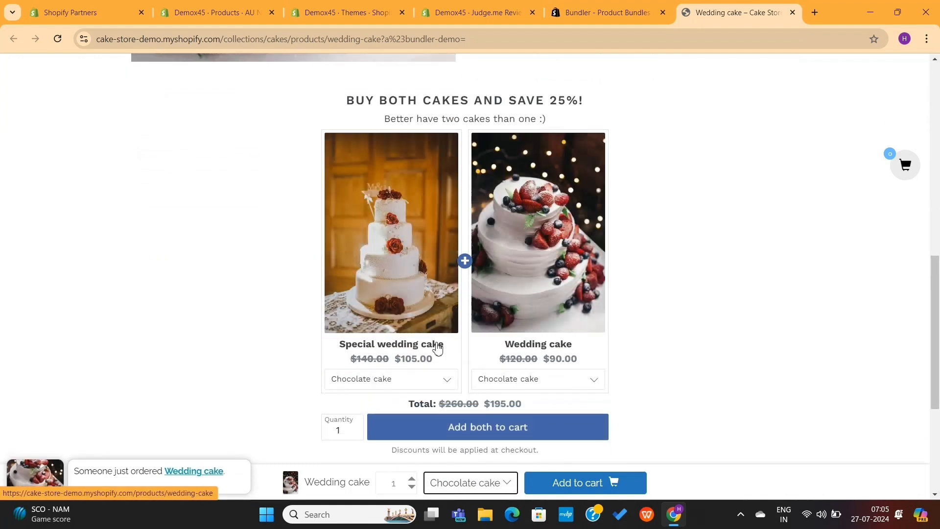
pyautogui.scroll(-1, 466, 332)
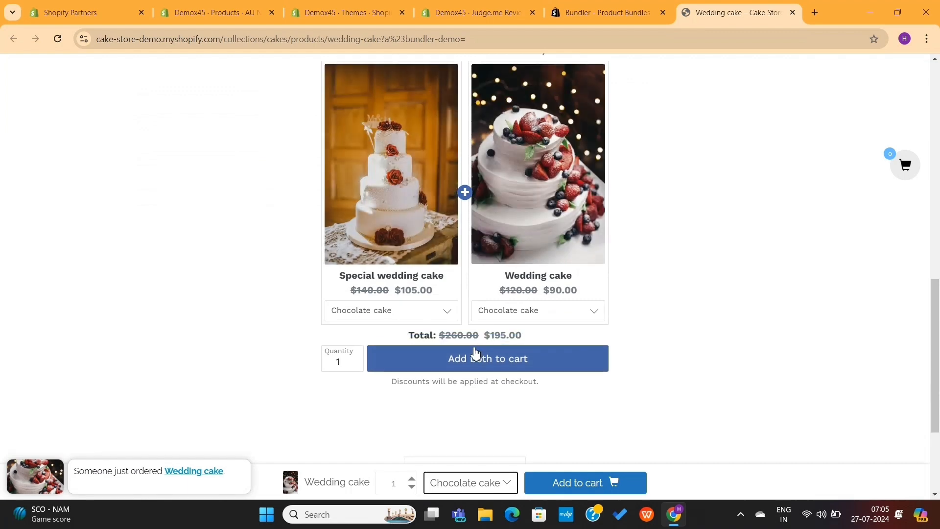
pyautogui.scroll(10, 682, 132)
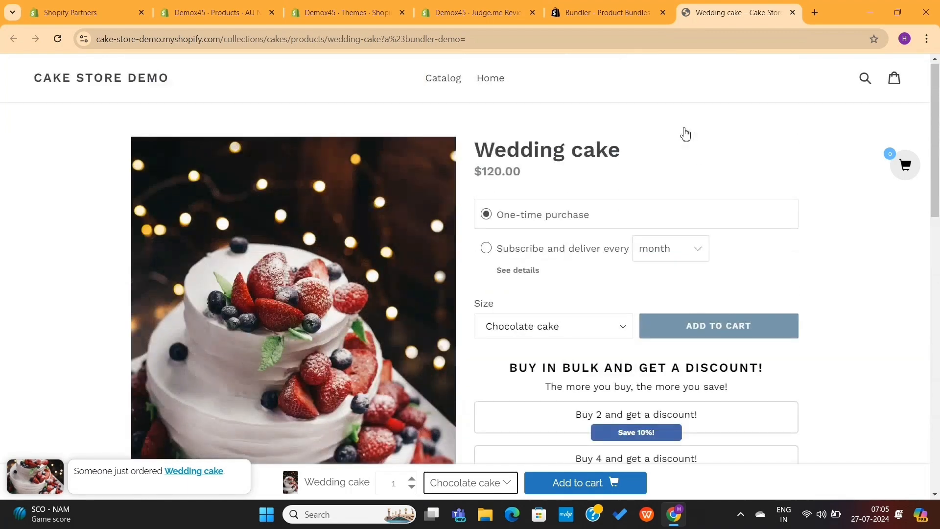
pyautogui.click(793, 13)
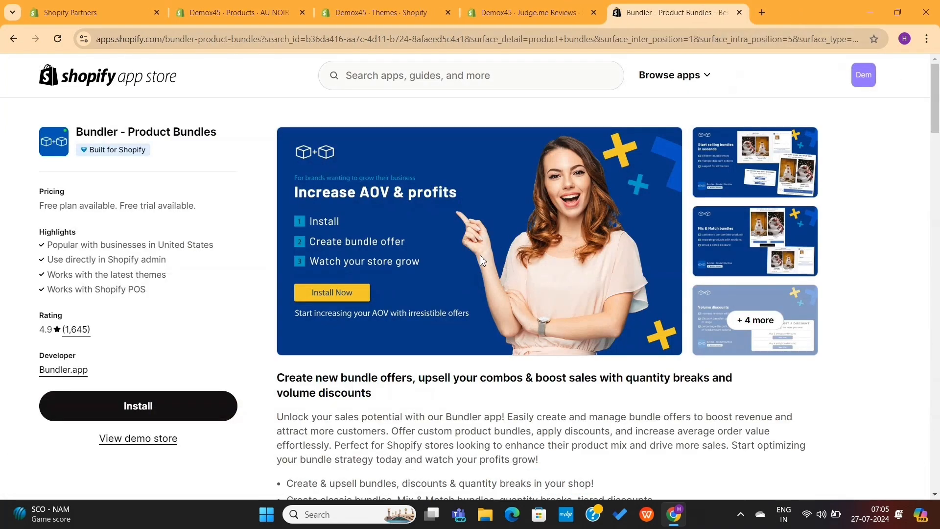
# Install the Bundler app on the Demox45 store and approve its requested data access.
pyautogui.click(168, 407)
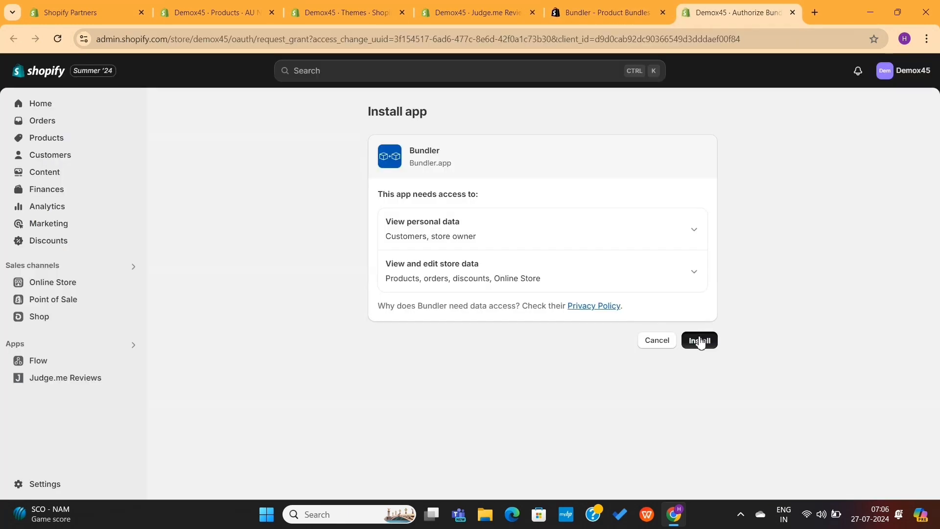
pyautogui.click(699, 338)
pyautogui.click(701, 338)
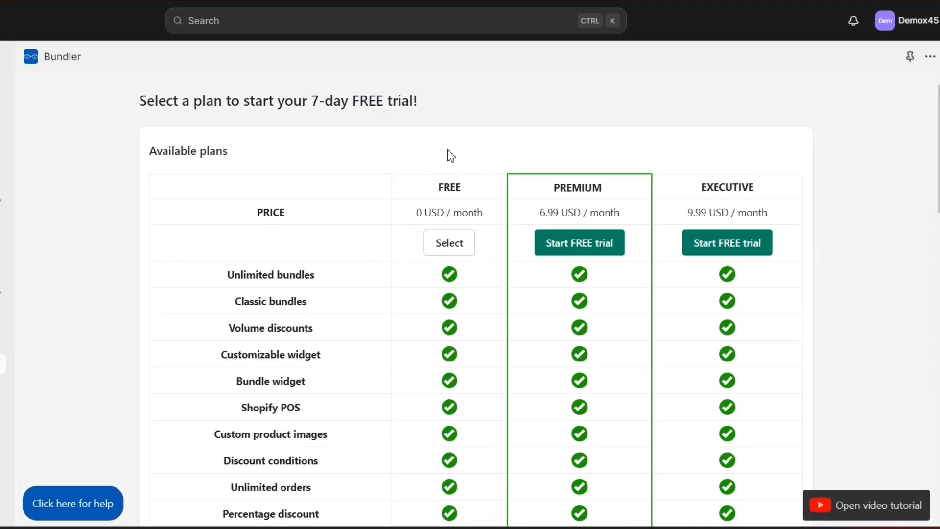
# Compare the features of the available Bundler plans and select the FREE plan.
pyautogui.tripleClick(275, 98)
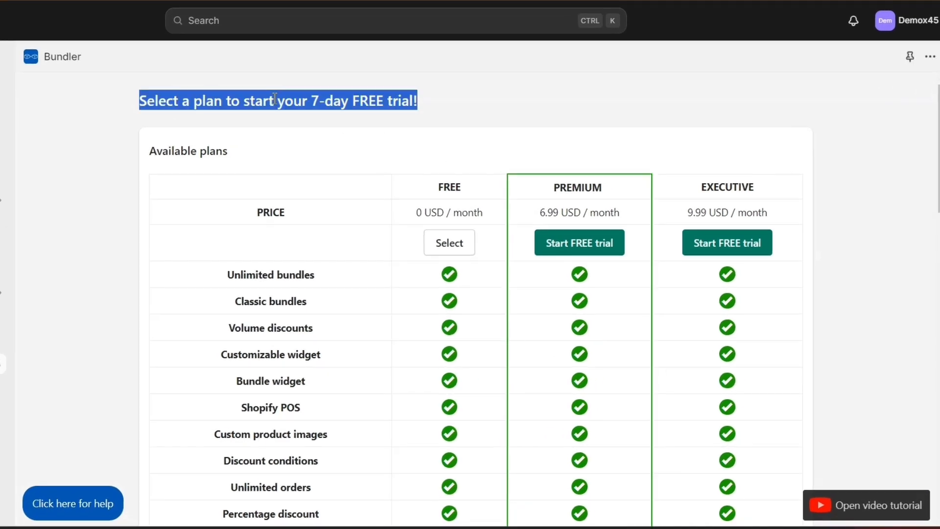
pyautogui.click(275, 98)
pyautogui.scroll(-20, 387, 272)
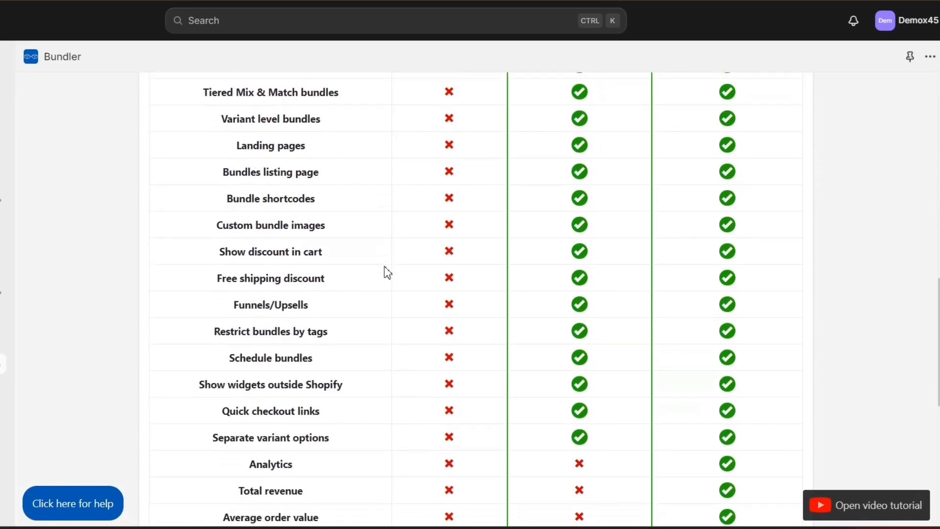
pyautogui.scroll(20, 387, 273)
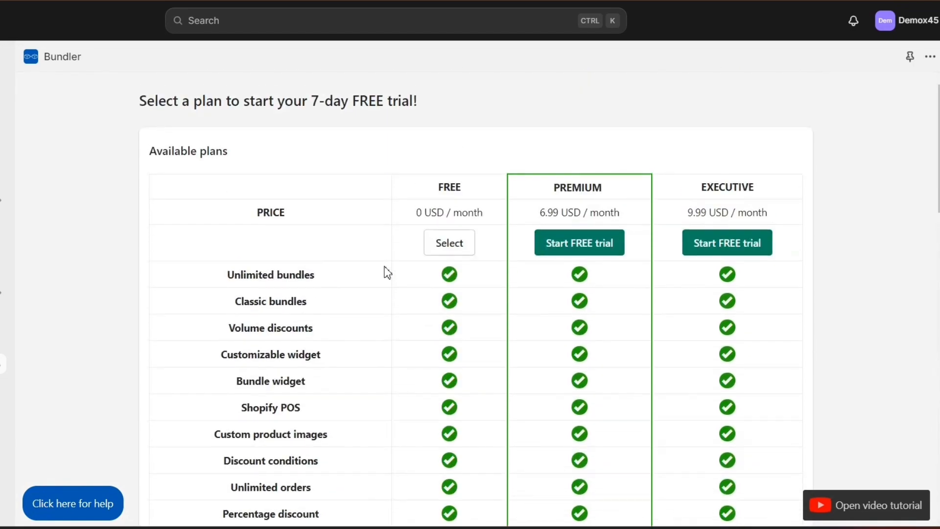
pyautogui.click(449, 245)
pyautogui.scroll(-10, 378, 269)
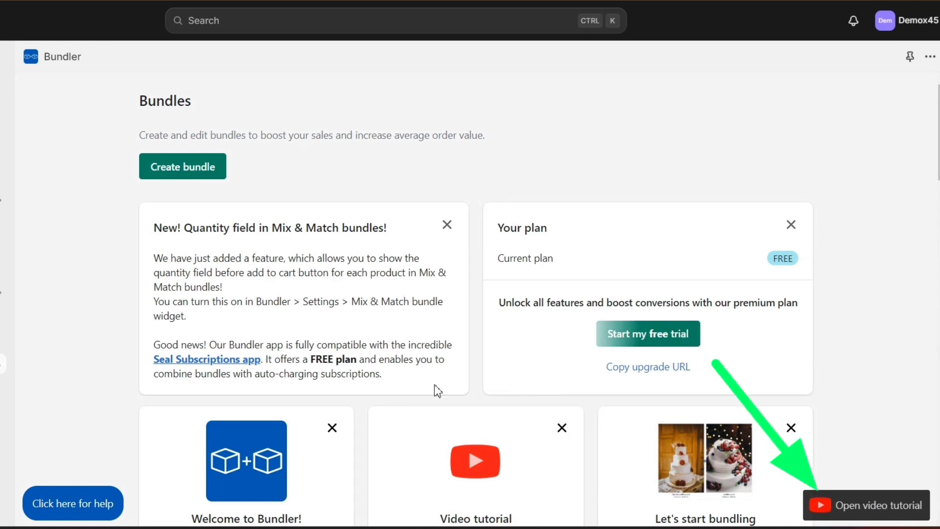
# Browse the common questions in Bundler's help window and close it.
pyautogui.click(98, 504)
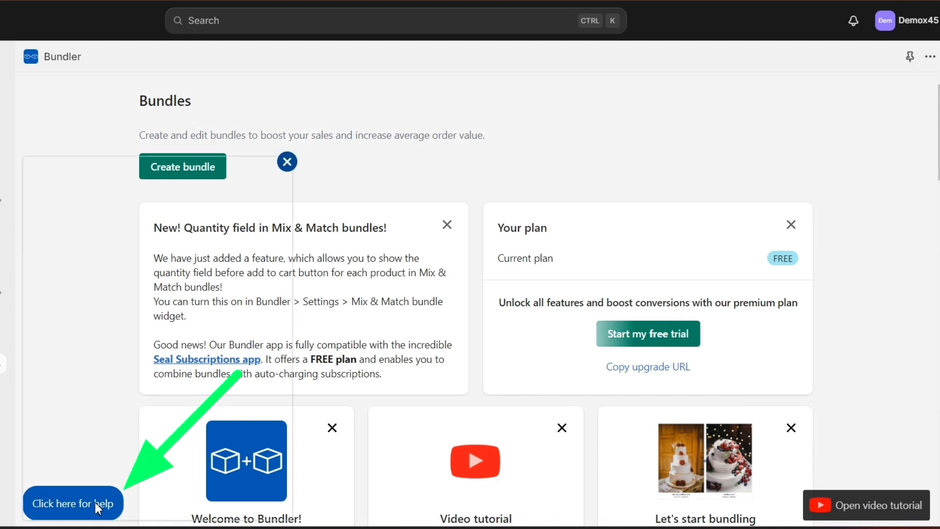
pyautogui.scroll(-15, 165, 262)
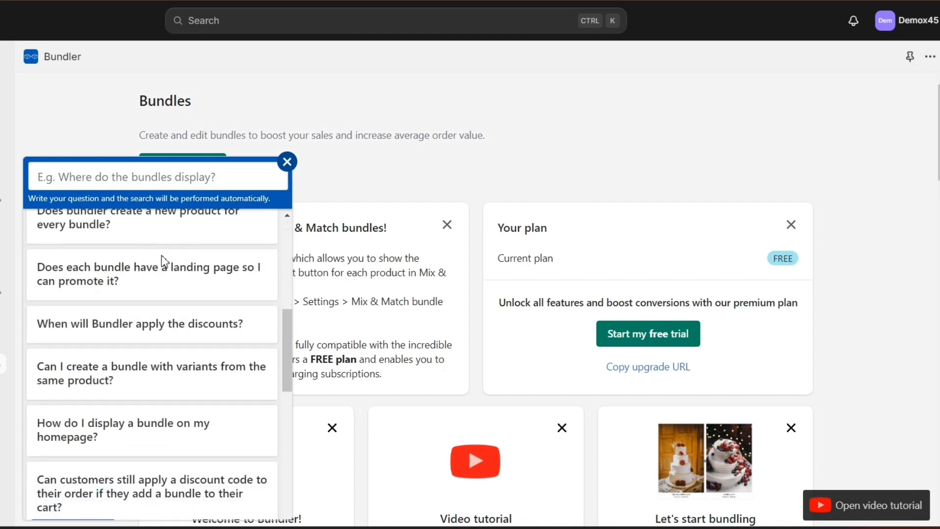
pyautogui.click(288, 162)
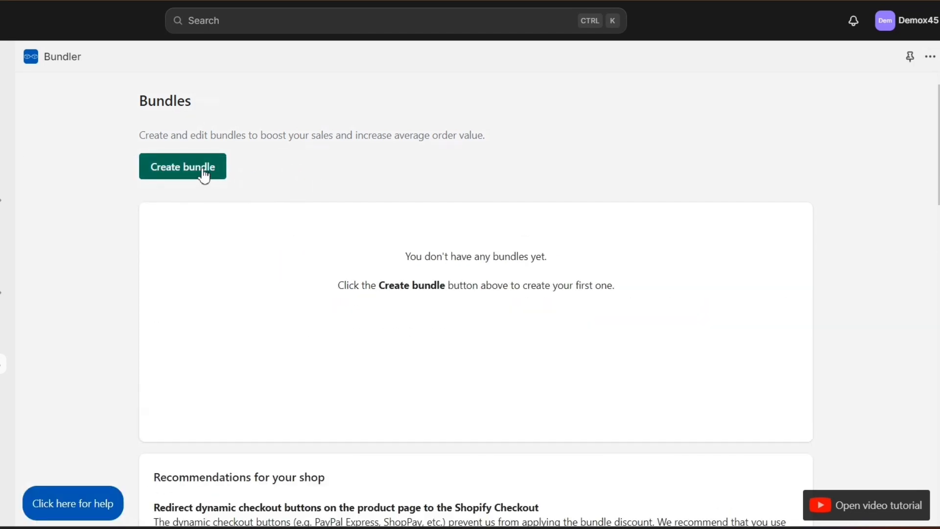
# Start a new bundle and choose the Volume discount preset after previewing the available presets.
pyautogui.click(205, 177)
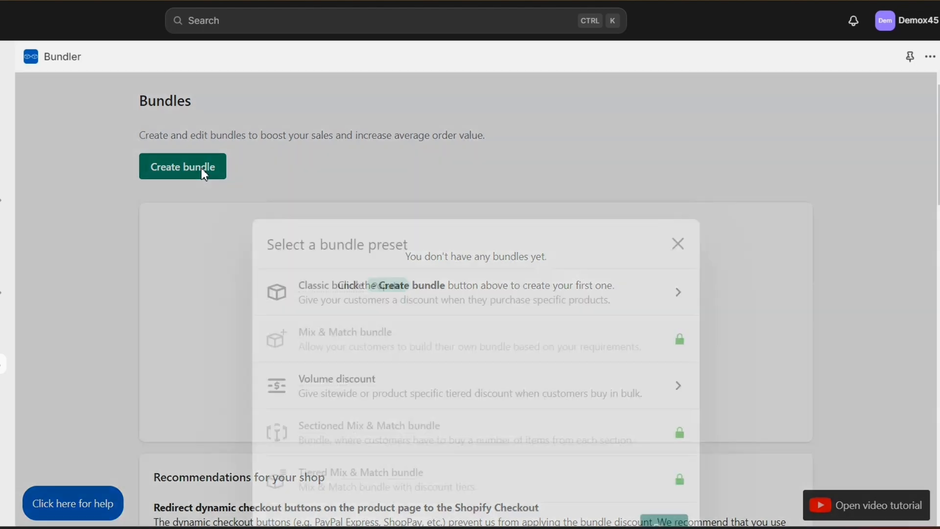
pyautogui.moveTo(344, 206)
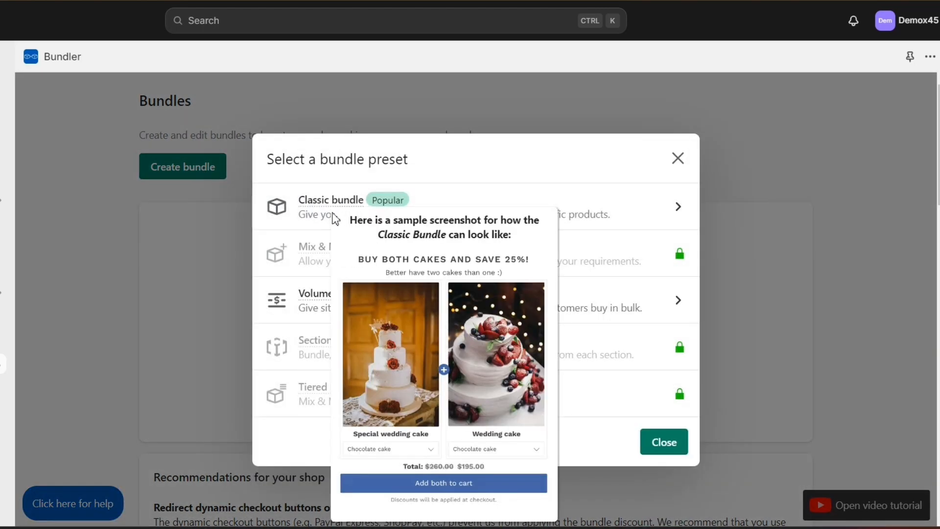
pyautogui.moveTo(315, 297)
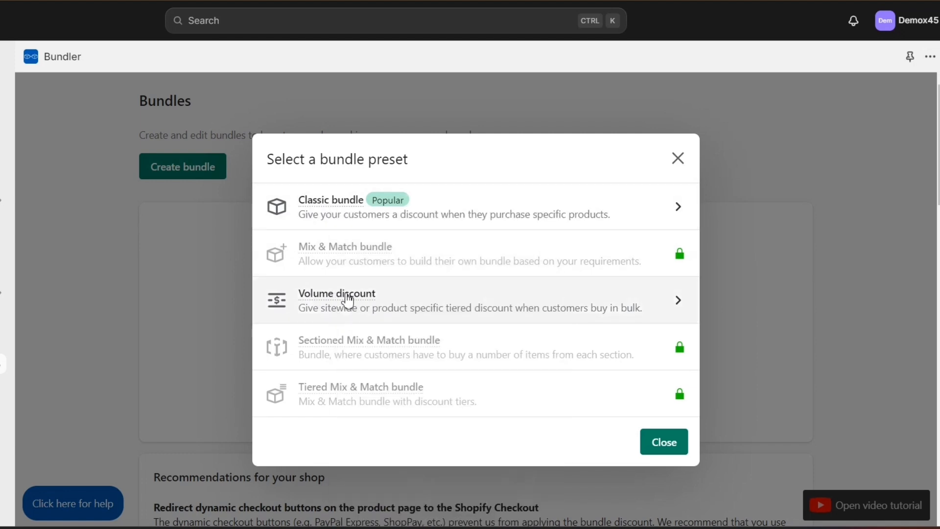
pyautogui.moveTo(322, 350)
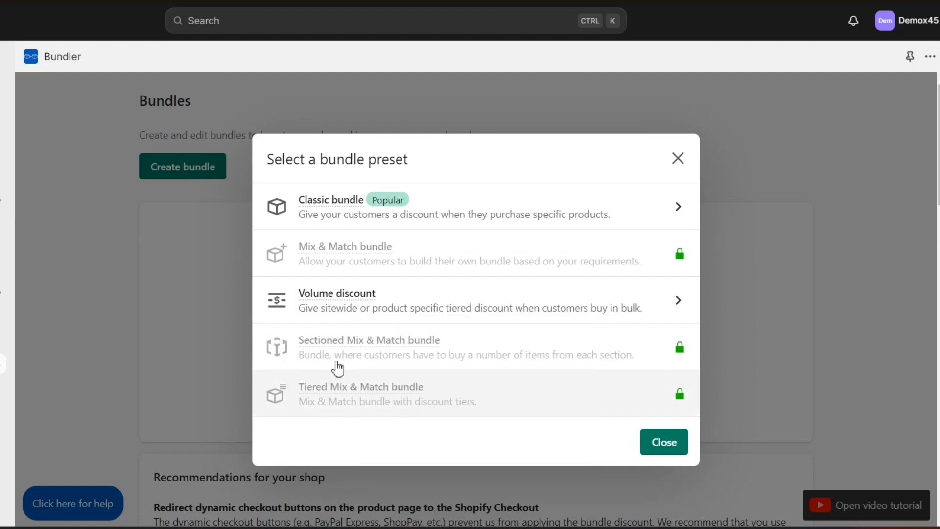
pyautogui.moveTo(354, 303)
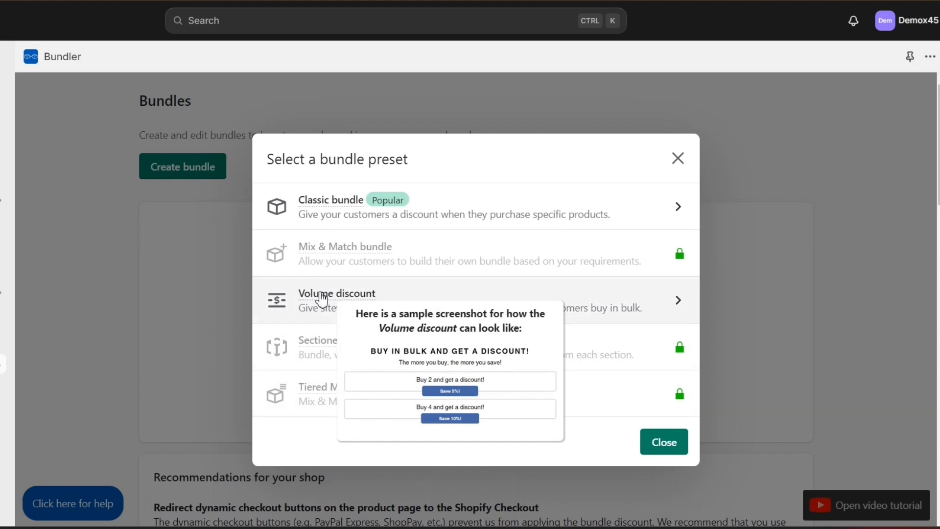
pyautogui.click(321, 298)
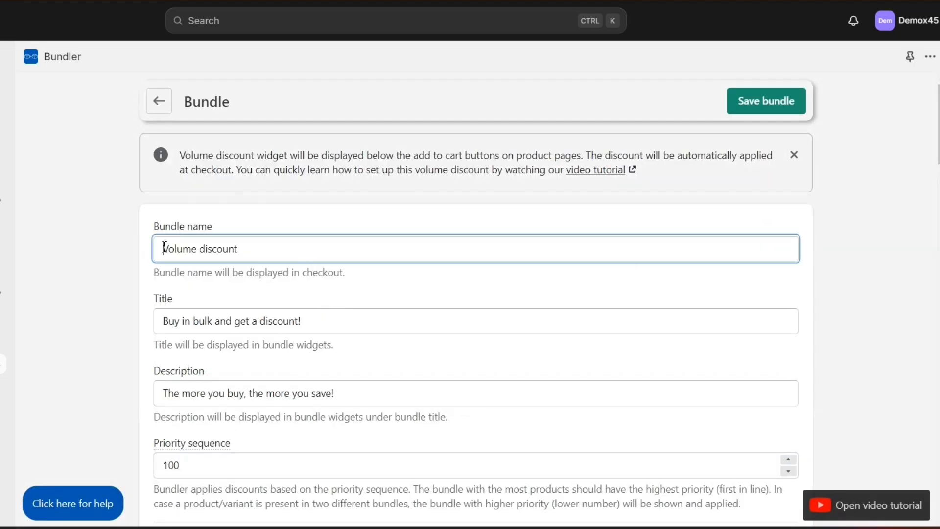
# Review the bundle's name, title, description and status settings down to the Volume discounts section.
pyautogui.moveTo(164, 248); pyautogui.dragTo(269, 249)
pyautogui.click(263, 295)
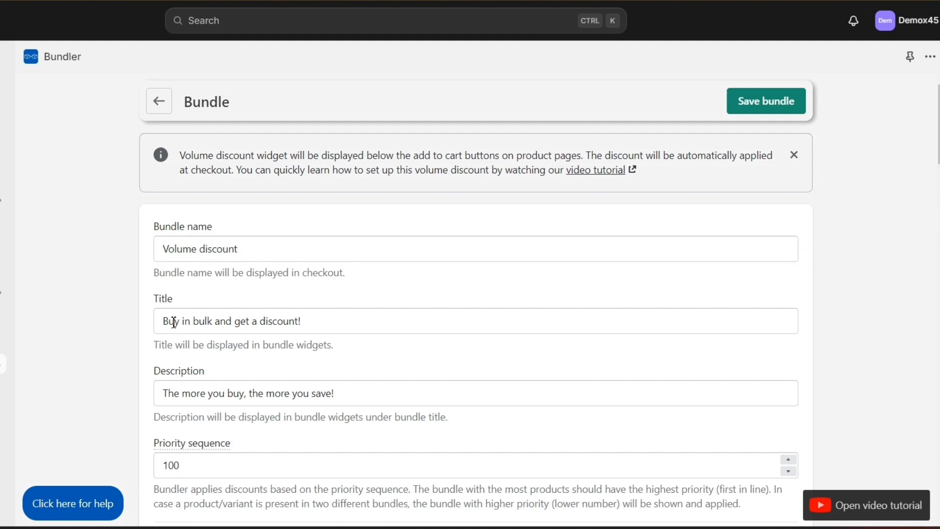
pyautogui.moveTo(167, 322); pyautogui.dragTo(349, 327)
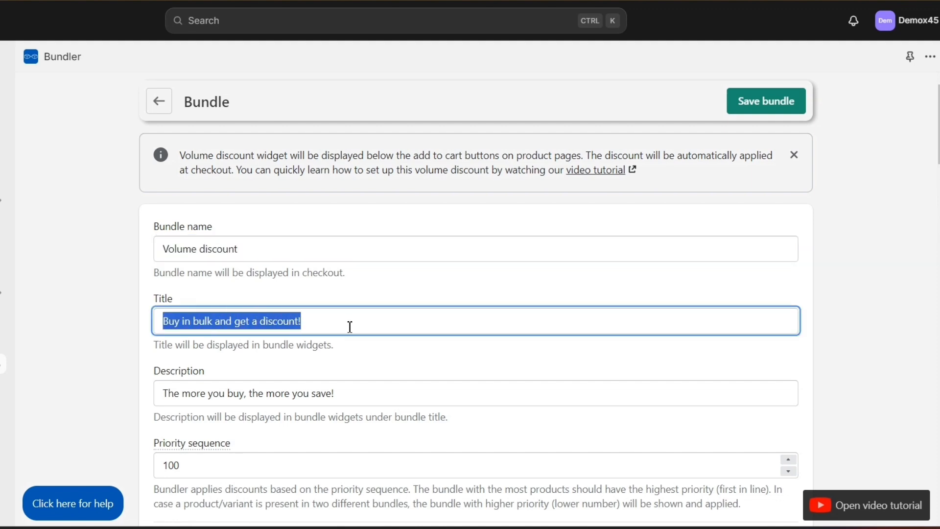
pyautogui.click(351, 327)
pyautogui.moveTo(347, 391); pyautogui.dragTo(158, 382)
pyautogui.click(152, 388)
pyautogui.scroll(-12, 256, 325)
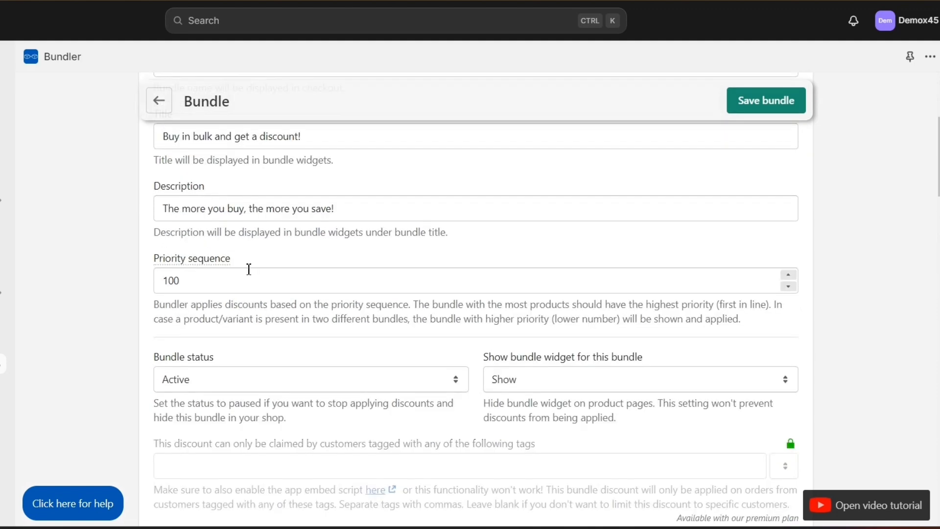
pyautogui.scroll(-3, 364, 338)
pyautogui.moveTo(265, 192); pyautogui.dragTo(149, 187)
pyautogui.click(291, 204)
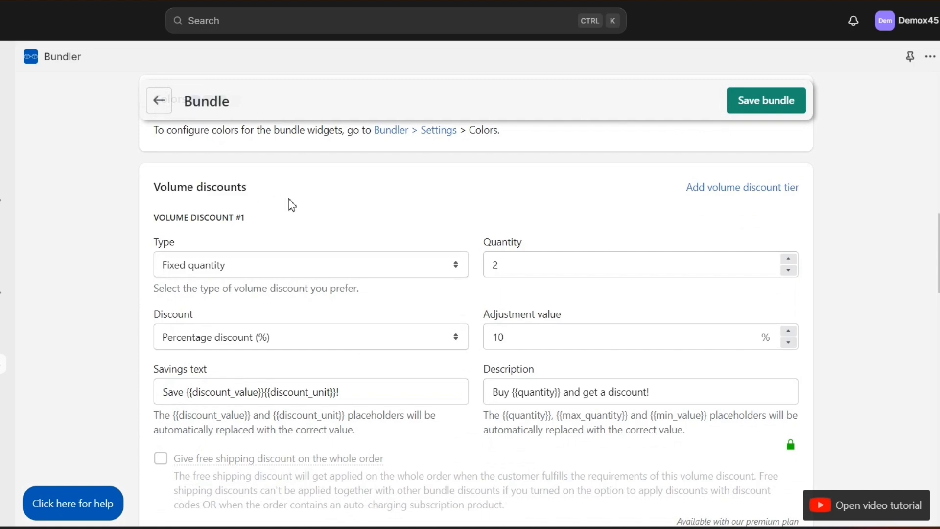
# Set the percentage adjustment value of volume discount #1 to 5%.
pyautogui.scroll(2, 292, 205)
pyautogui.scroll(-3, 292, 205)
pyautogui.moveTo(534, 304); pyautogui.dragTo(480, 305)
pyautogui.write('5')
pyautogui.moveTo(481, 209); pyautogui.dragTo(544, 215)
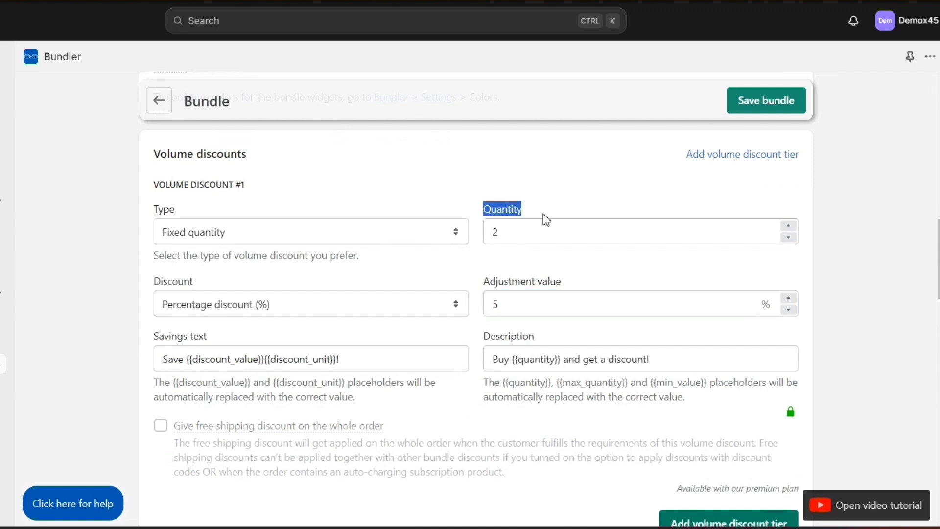
pyautogui.click(547, 220)
pyautogui.moveTo(479, 216); pyautogui.dragTo(557, 204)
pyautogui.click(499, 304)
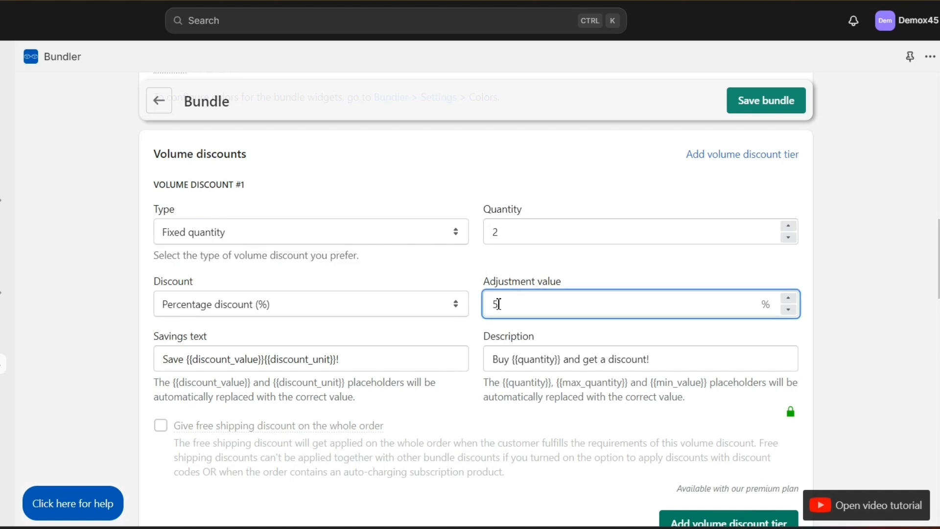
# Add a second volume discount tier and set its quantity to 5.
pyautogui.click(475, 349)
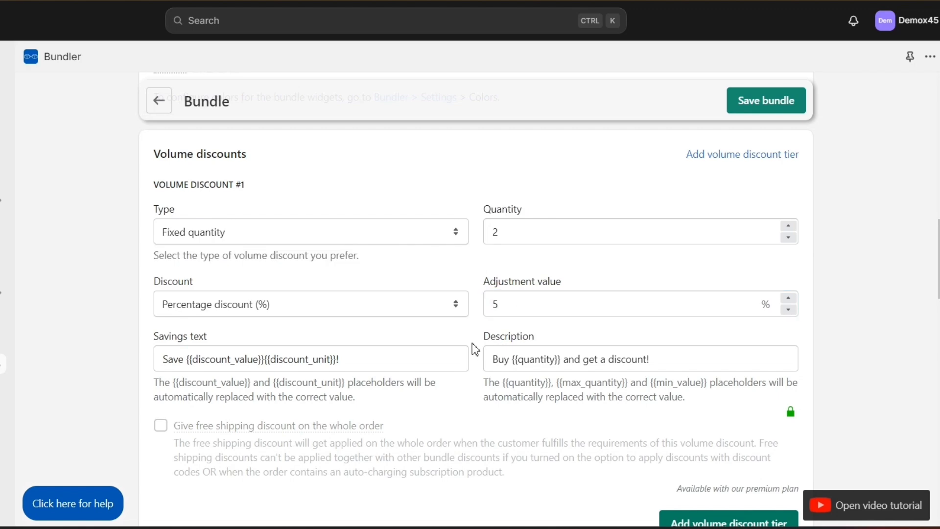
pyautogui.scroll(-3, 539, 392)
pyautogui.click(696, 417)
pyautogui.scroll(-5, 489, 410)
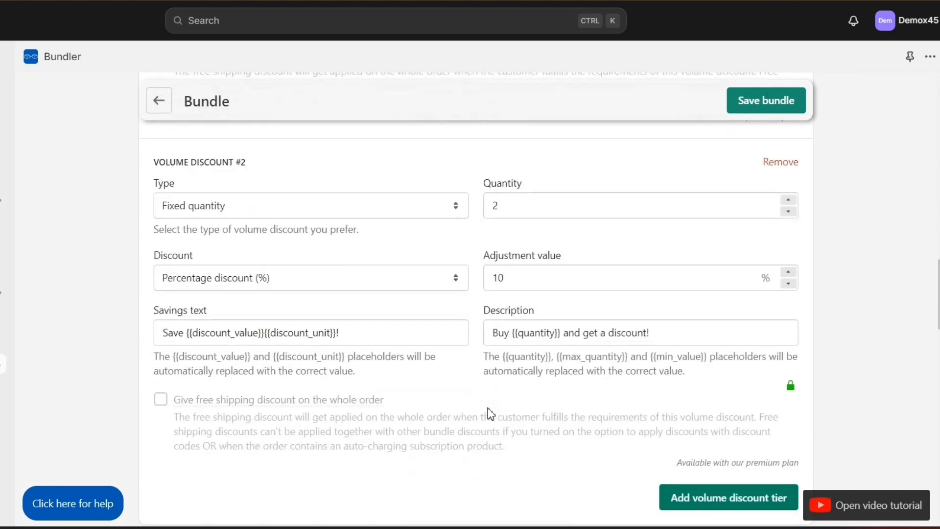
pyautogui.tripleClick(207, 153)
pyautogui.click(434, 227)
pyautogui.doubleClick(581, 191)
pyautogui.write('5')
pyautogui.click(491, 241)
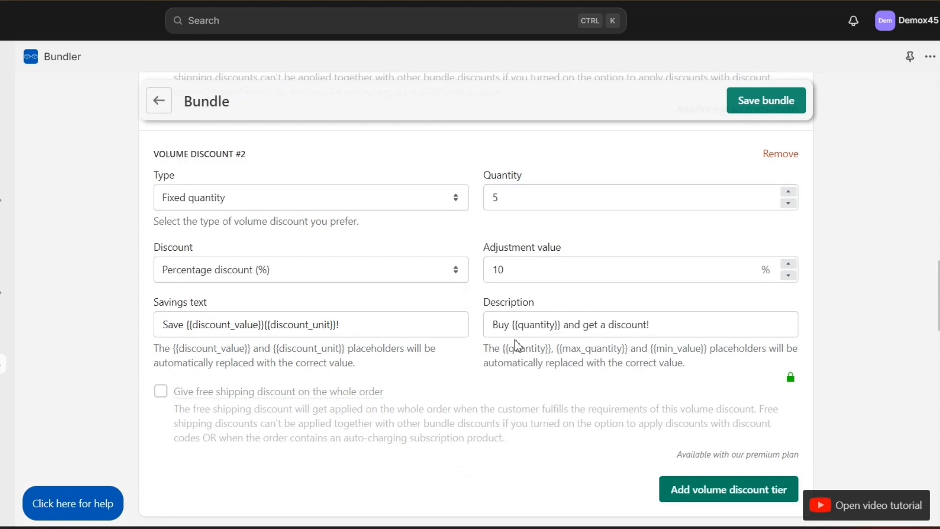
# Add a third volume discount tier with quantity 10 and a 20% adjustment value.
pyautogui.scroll(-3, 544, 353)
pyautogui.click(669, 392)
pyautogui.scroll(-3, 579, 377)
pyautogui.doubleClick(500, 378)
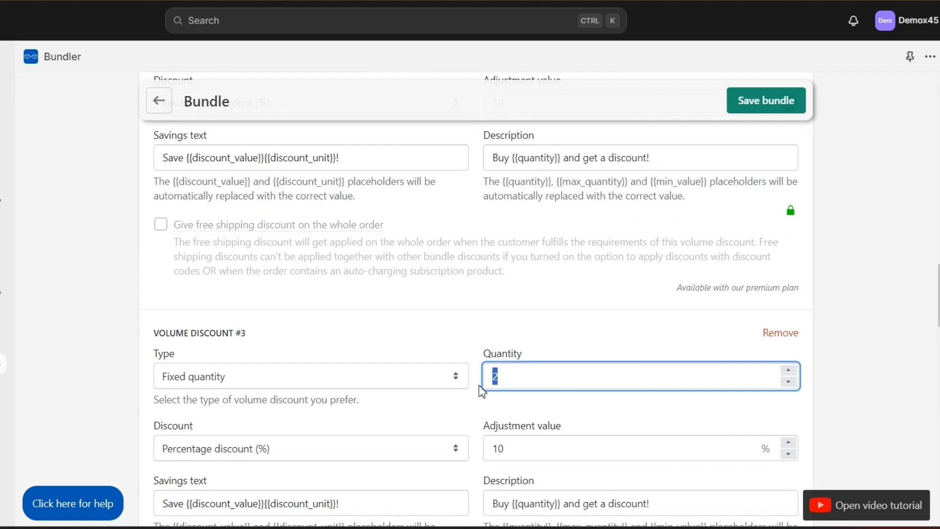
pyautogui.doubleClick(497, 453)
pyautogui.write('2')
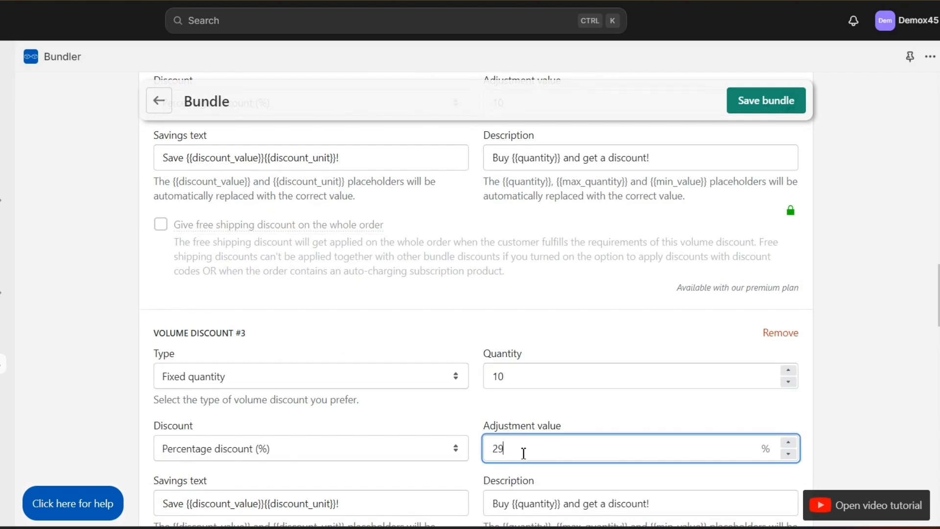
# Try limiting the discount to specific products and browse the product picker without adding any products.
pyautogui.scroll(-10, 584, 411)
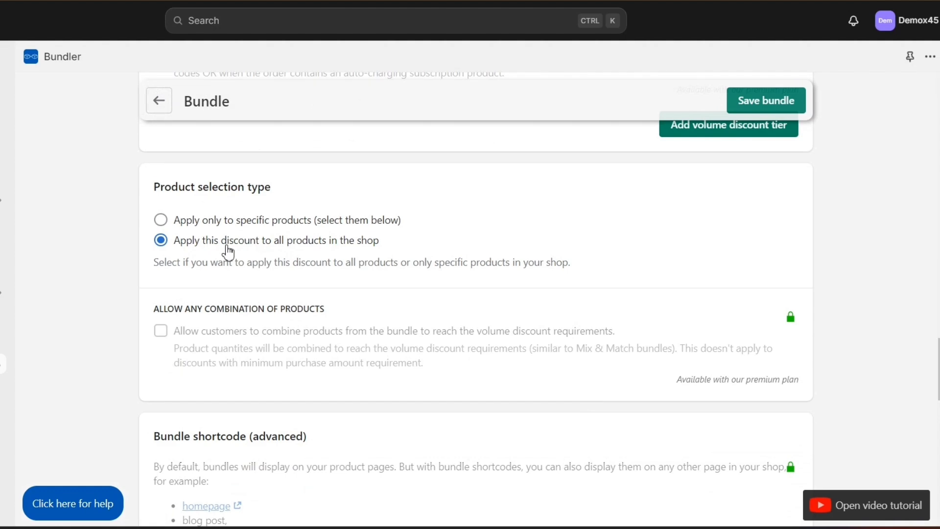
pyautogui.click(160, 220)
pyautogui.scroll(-3, 212, 231)
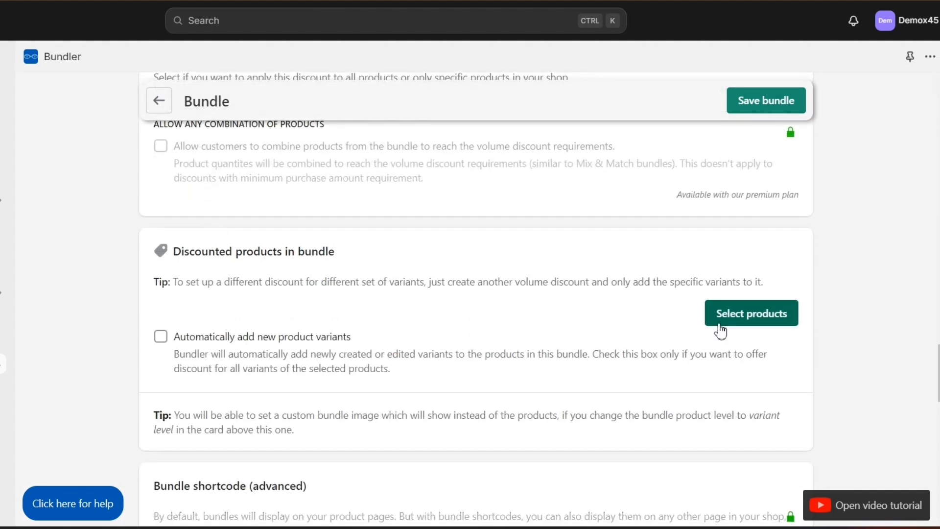
pyautogui.click(752, 319)
pyautogui.scroll(-15, 345, 257)
pyautogui.click(545, 393)
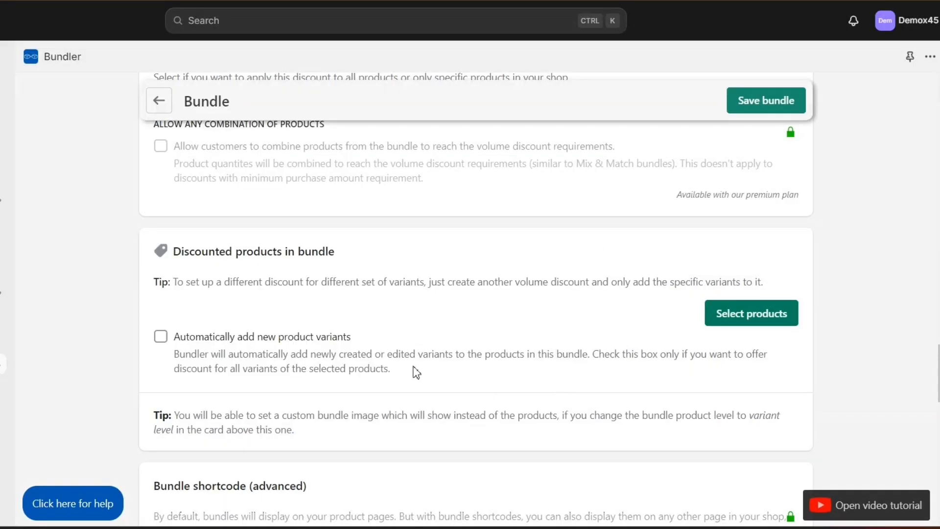
pyautogui.scroll(6, 416, 373)
# Apply the discount to all products in the shop and save the bundle.
pyautogui.click(161, 425)
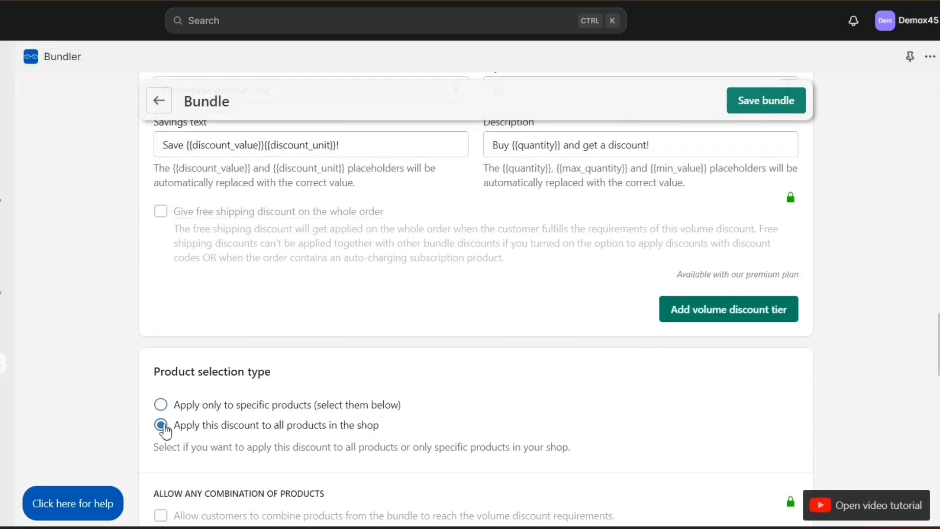
pyautogui.scroll(15, 166, 432)
pyautogui.click(762, 101)
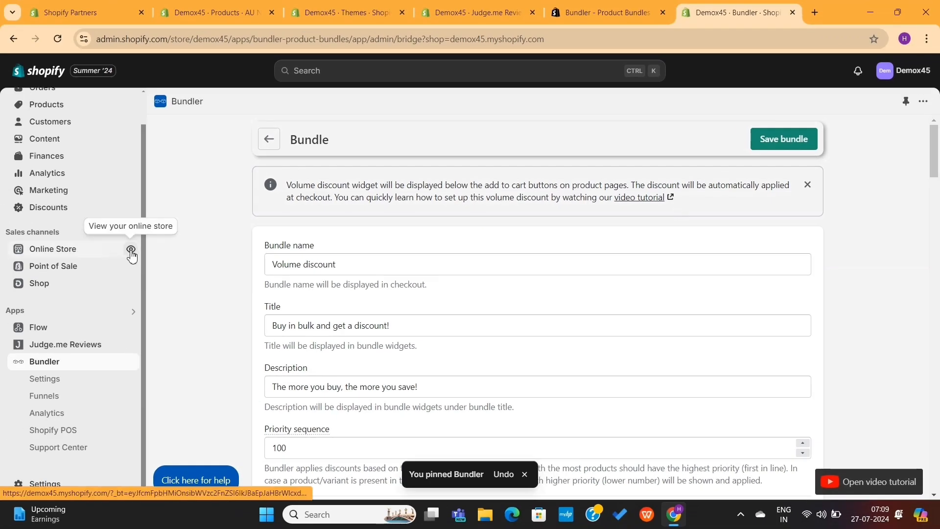
# View the online store and open the AU NOIR STRETCH BLAZER | PICCOLI BLUE product page at its bulk discount widget.
pyautogui.click(131, 250)
pyautogui.scroll(-10, 350, 265)
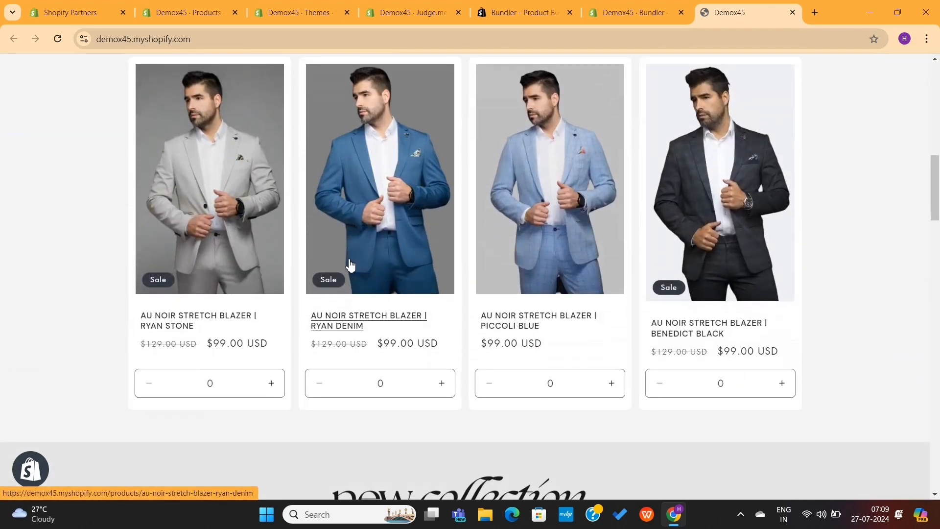
pyautogui.click(603, 318)
pyautogui.scroll(-8, 606, 318)
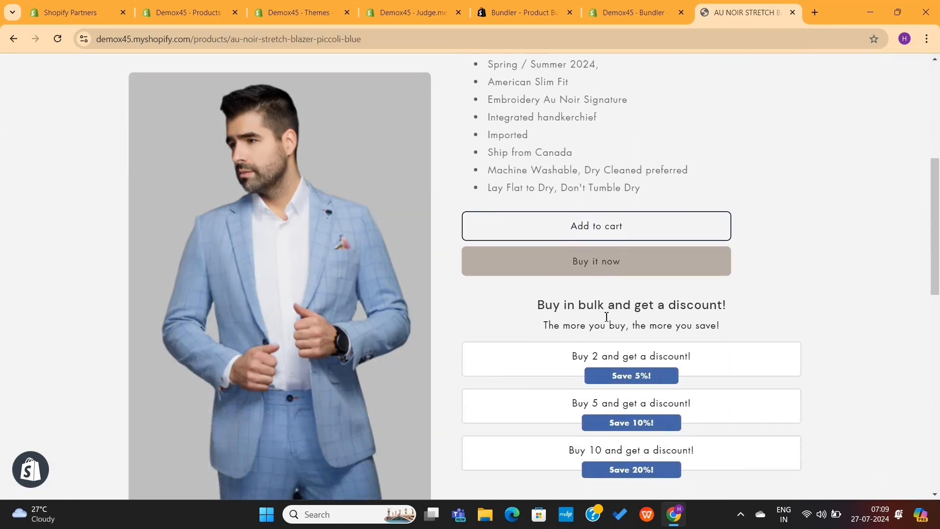
pyautogui.scroll(-1, 607, 317)
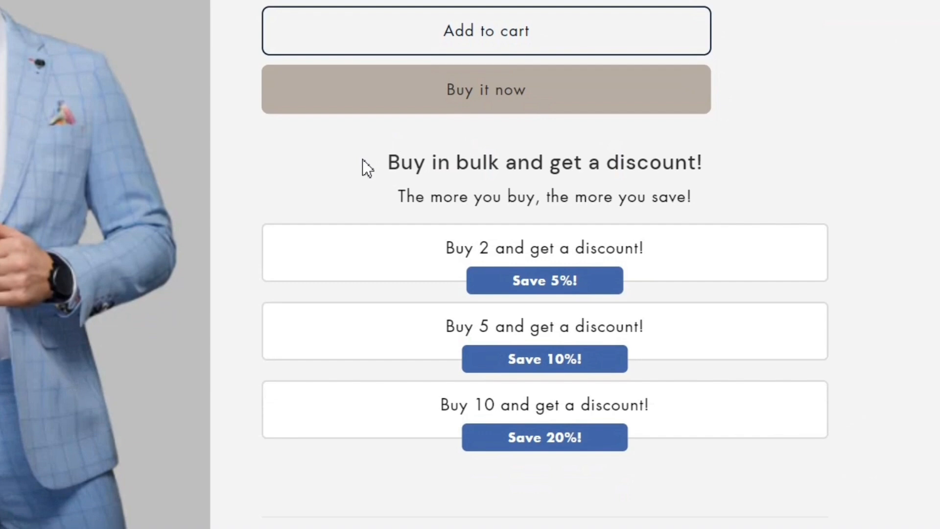
# Examine the bulk discount widget's title, description and quantity tiers on the blazer's product page.
pyautogui.moveTo(363, 160); pyautogui.dragTo(727, 198)
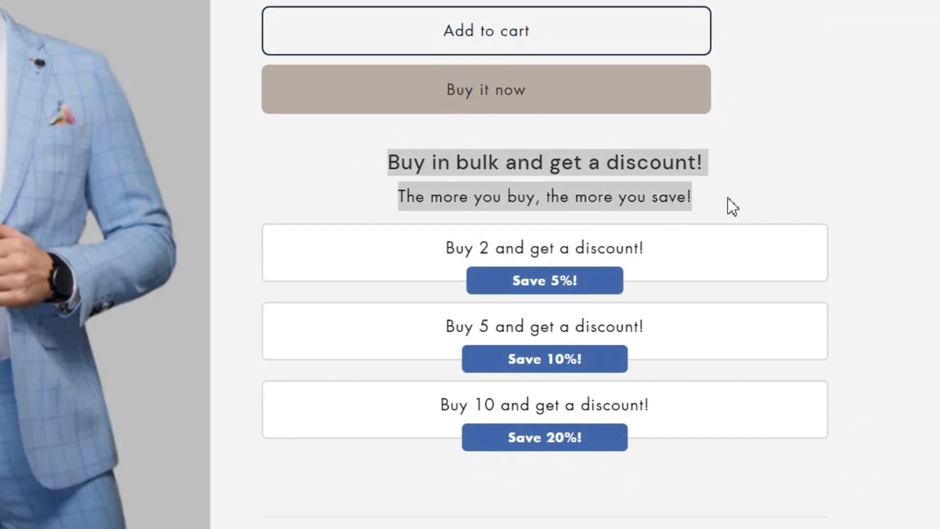
pyautogui.click(727, 198)
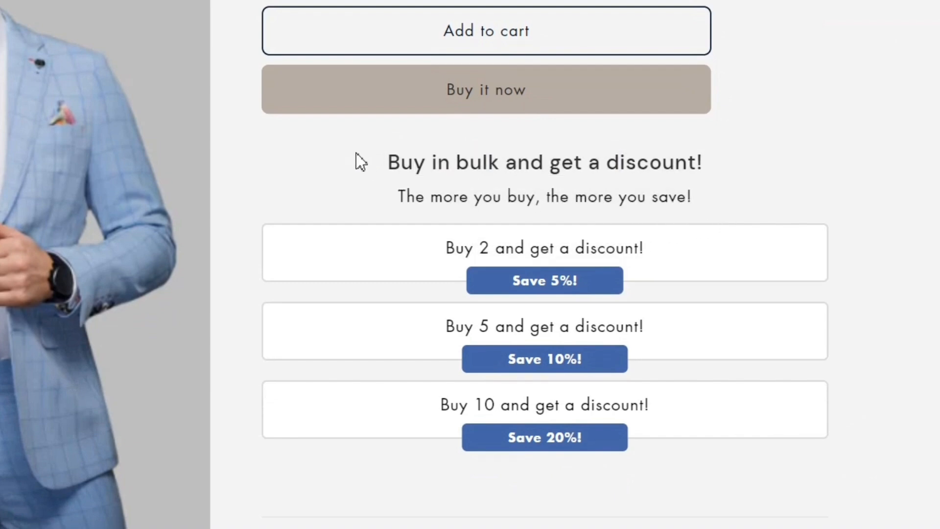
pyautogui.moveTo(356, 153); pyautogui.dragTo(677, 182)
pyautogui.click(745, 184)
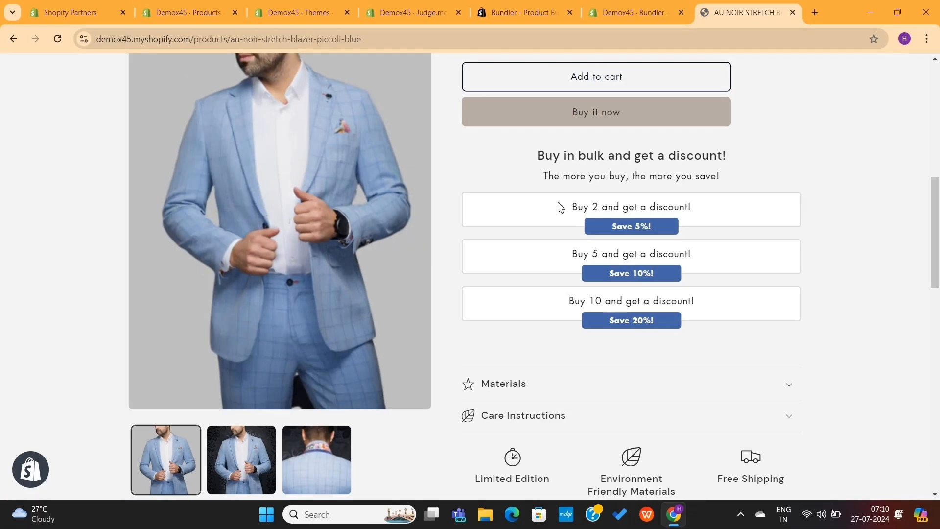
pyautogui.scroll(1, 420, 398)
pyautogui.moveTo(557, 294); pyautogui.dragTo(706, 304)
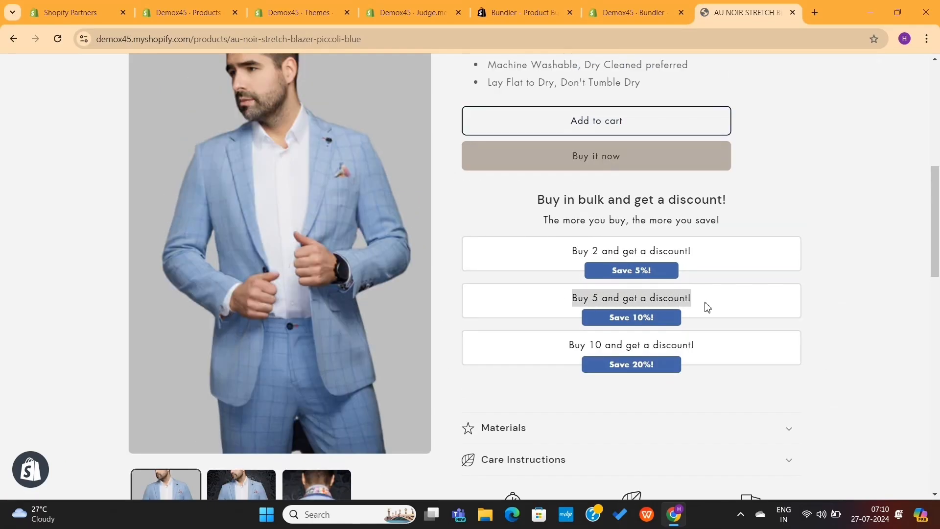
pyautogui.click(707, 306)
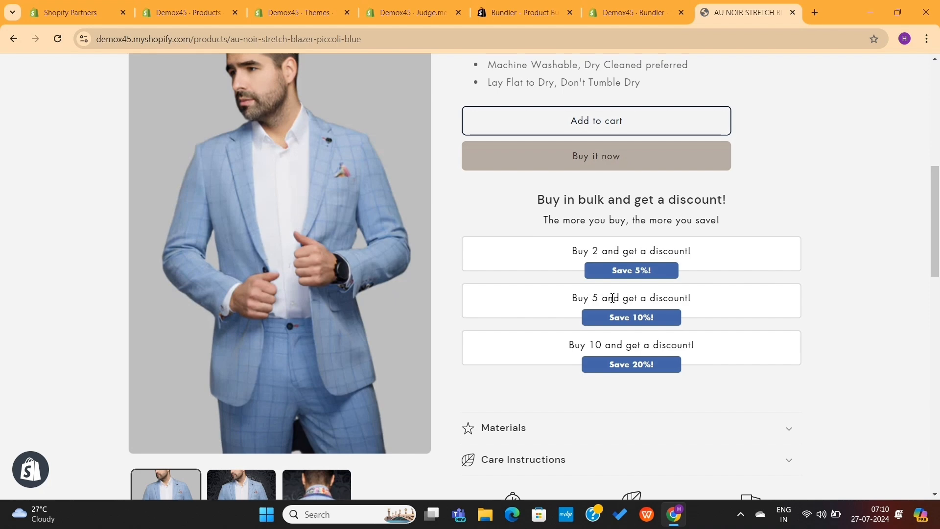
# Add 5 of the Piccoli Blue blazer to the cart and read the discount offer.
pyautogui.scroll(5, 627, 298)
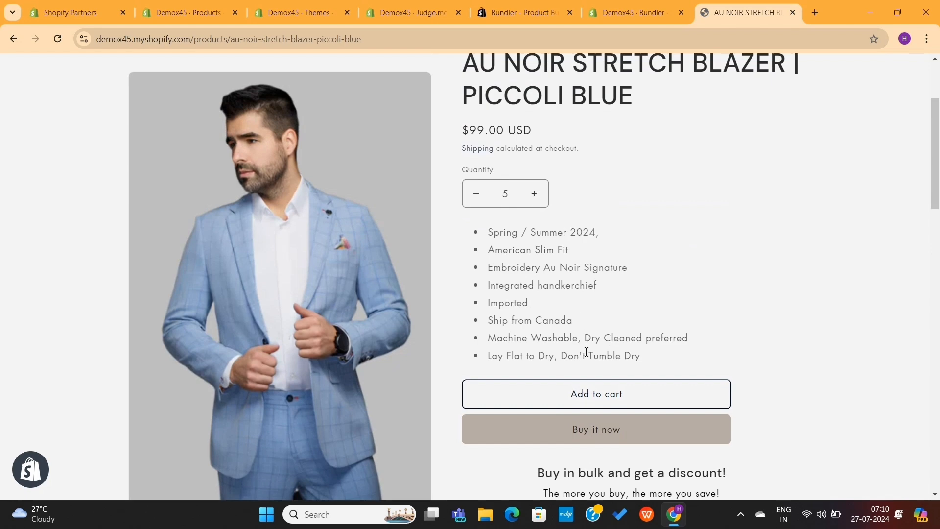
pyautogui.click(581, 391)
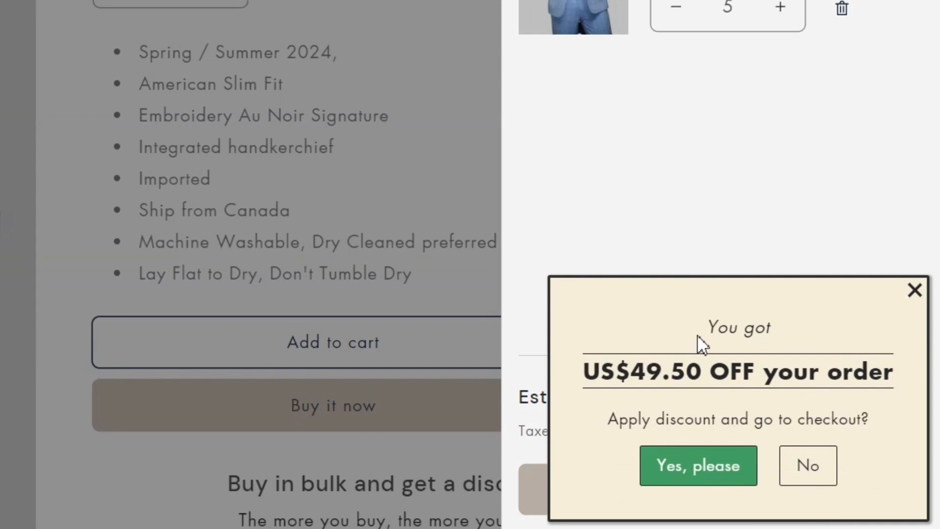
pyautogui.moveTo(699, 338); pyautogui.dragTo(775, 338)
pyautogui.click(787, 337)
pyautogui.moveTo(582, 386); pyautogui.dragTo(882, 395)
# Accept the discount offer, proceeding to checkout, and check the volume discount in the order summary.
pyautogui.click(720, 471)
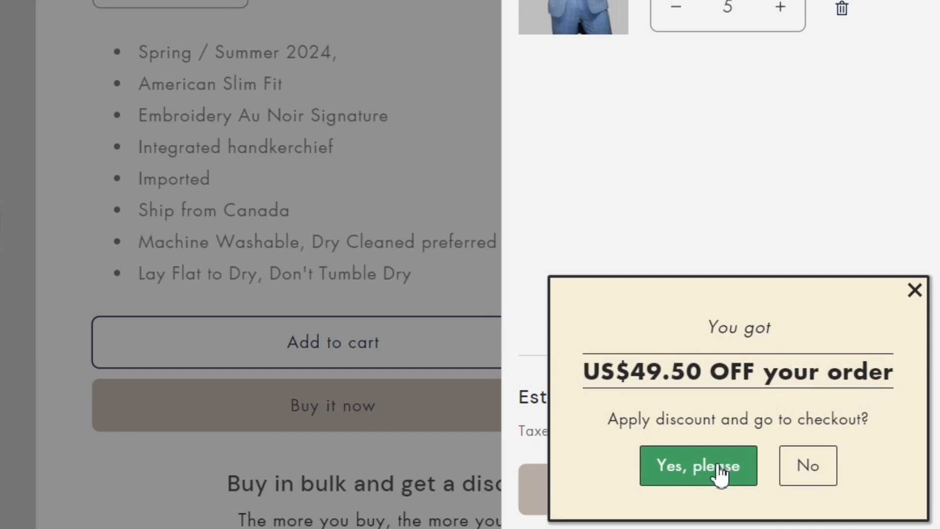
pyautogui.click(720, 471)
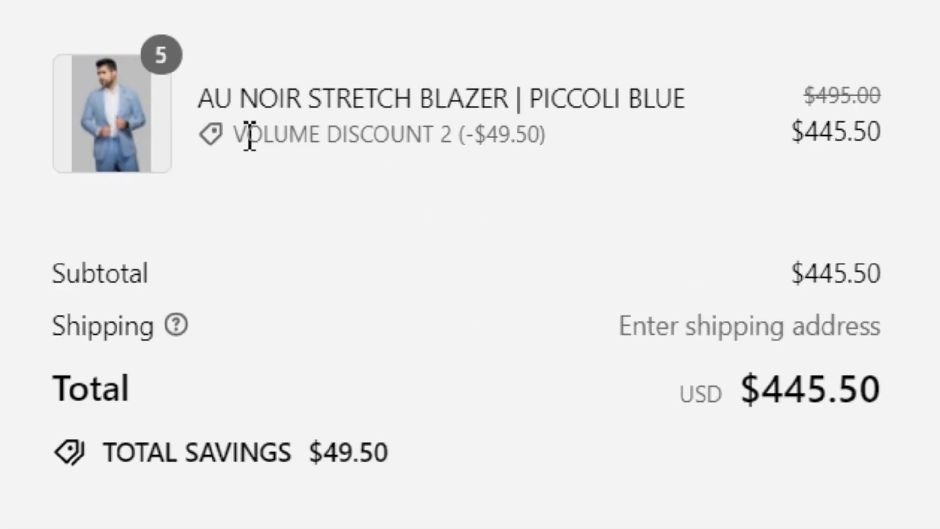
pyautogui.moveTo(241, 137); pyautogui.dragTo(468, 147)
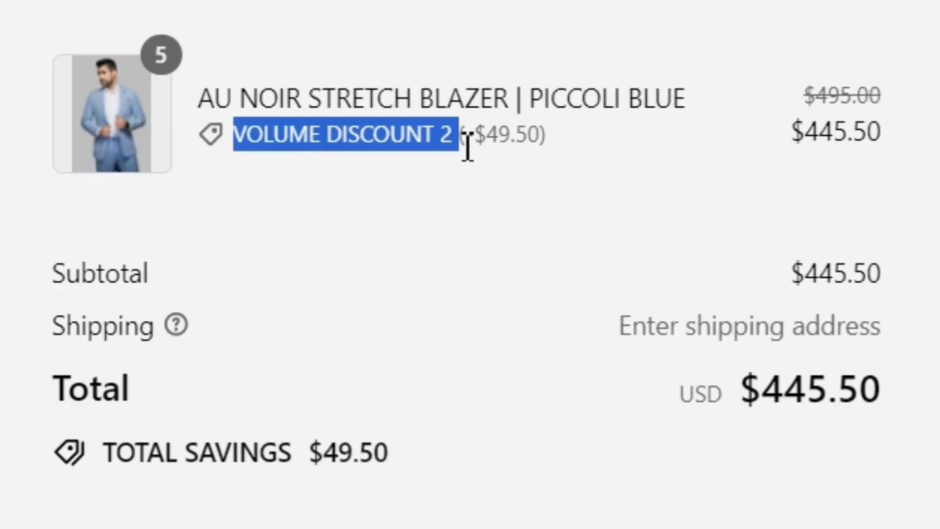
pyautogui.click(550, 249)
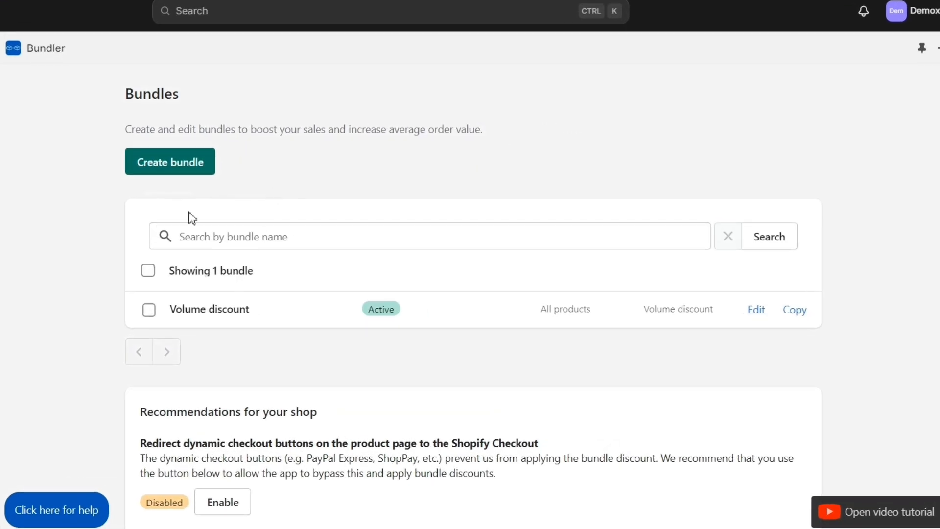
# Create a new bundle in Bundler from the Classic bundle preset and replace its title with one starting "Looking for".
pyautogui.click(168, 167)
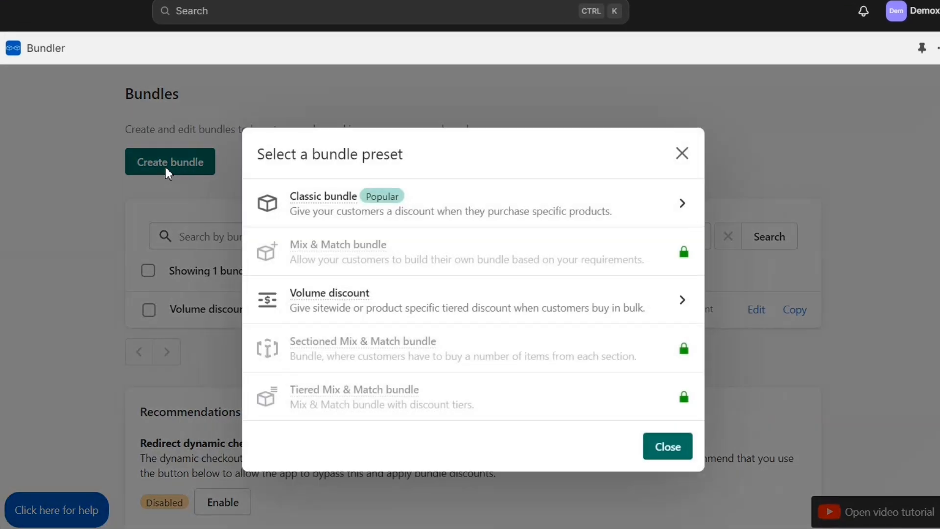
pyautogui.moveTo(316, 205)
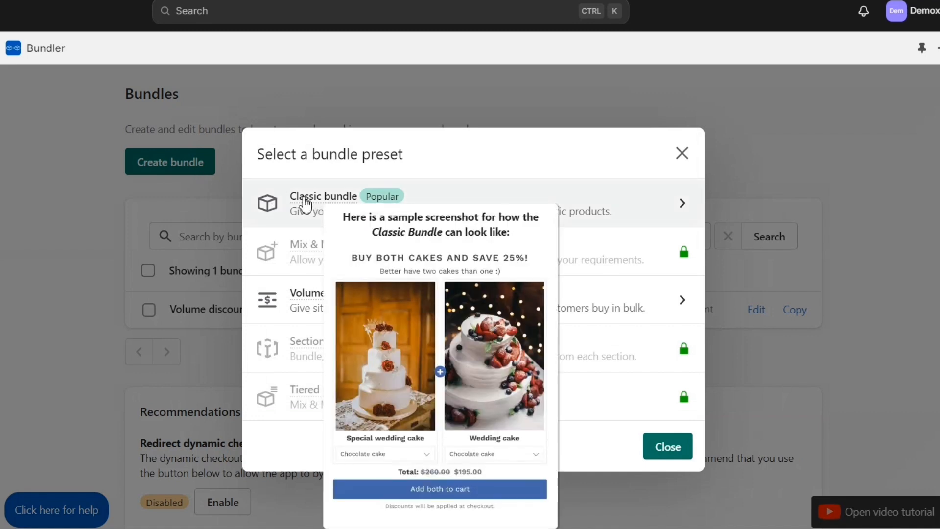
pyautogui.click(305, 202)
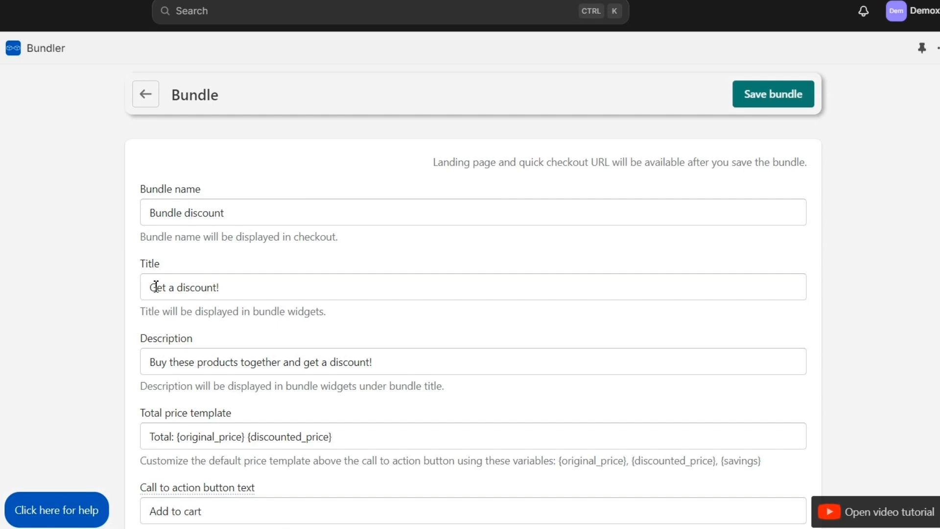
pyautogui.moveTo(153, 289); pyautogui.dragTo(219, 293)
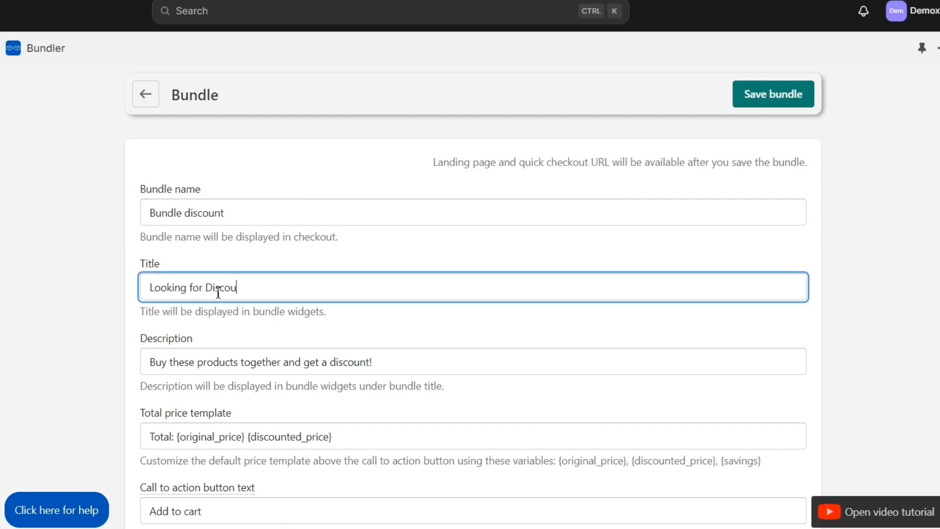
pyautogui.click(271, 357)
# Review the classic bundle's settings down to the percentage discount value in the Discounts section.
pyautogui.scroll(-10, 265, 387)
pyautogui.scroll(-6, 276, 361)
pyautogui.scroll(1, 246, 333)
pyautogui.click(189, 303)
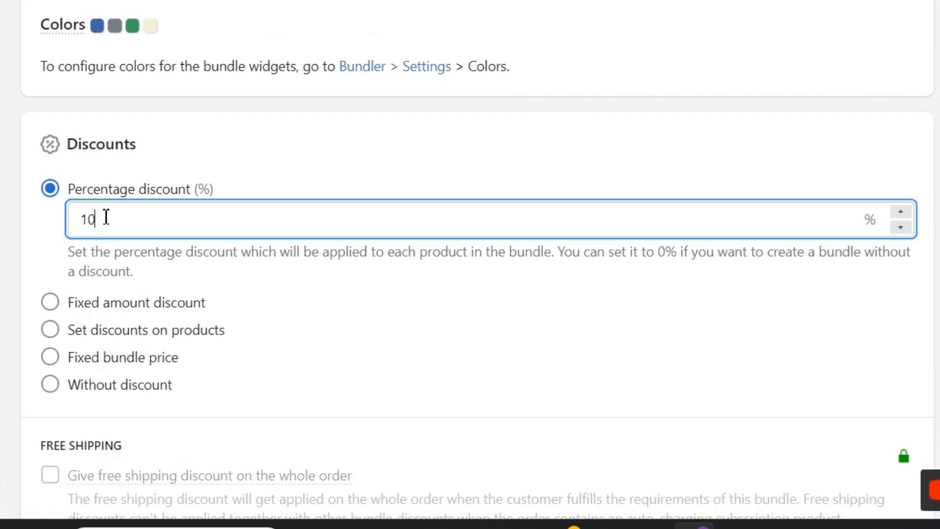
pyautogui.moveTo(106, 217); pyautogui.dragTo(75, 219)
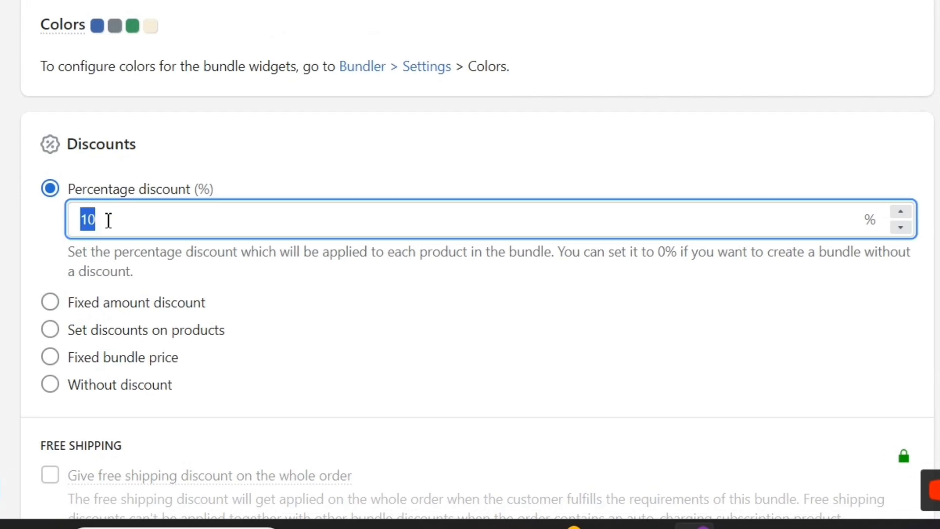
pyautogui.click(54, 235)
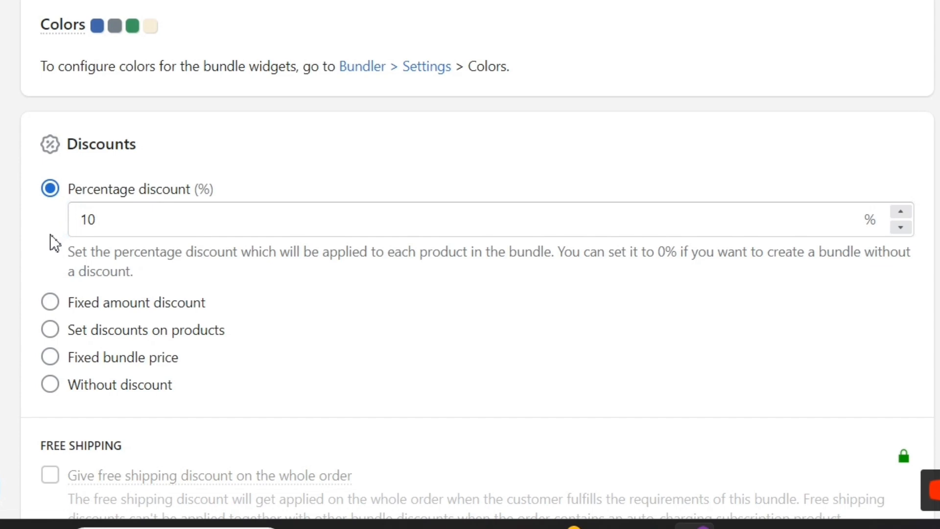
# Try a fixed amount discount of 25 and the option to set discounts on individual products.
pyautogui.click(50, 303)
pyautogui.click(124, 249)
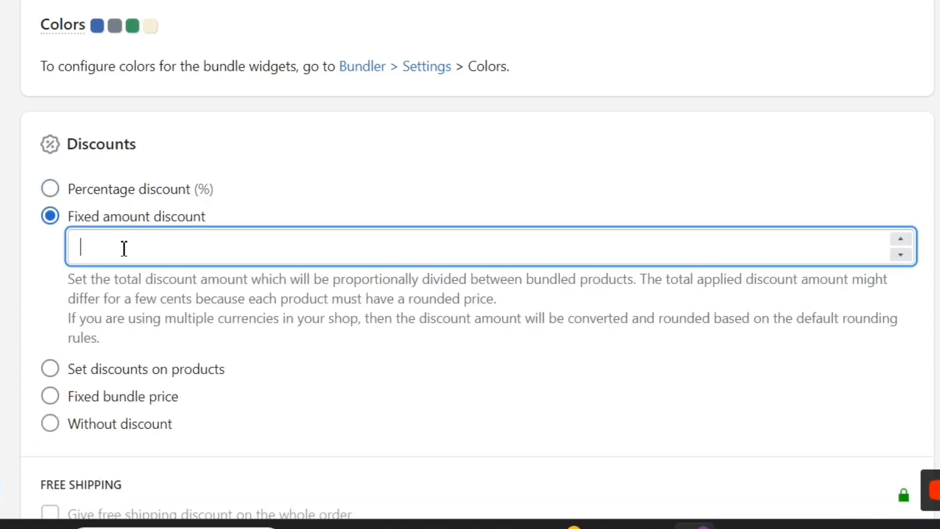
pyautogui.click(52, 257)
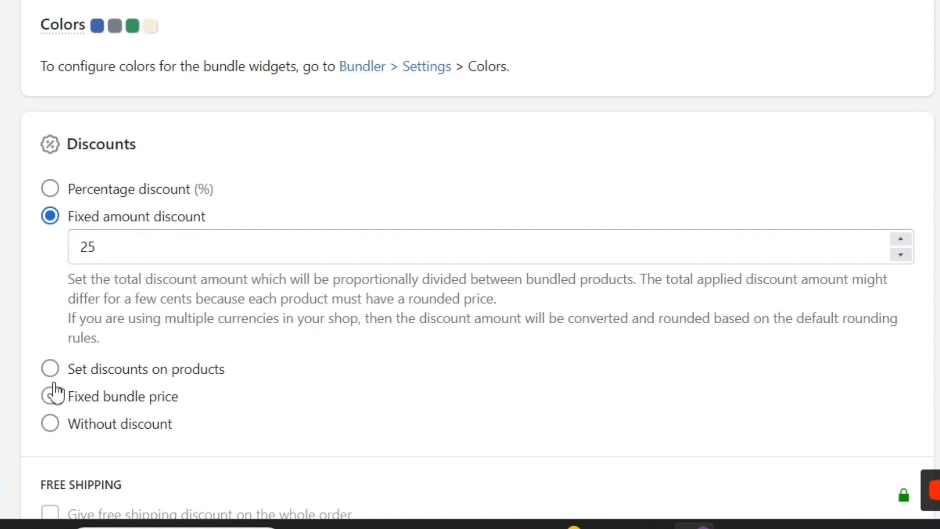
pyautogui.click(51, 370)
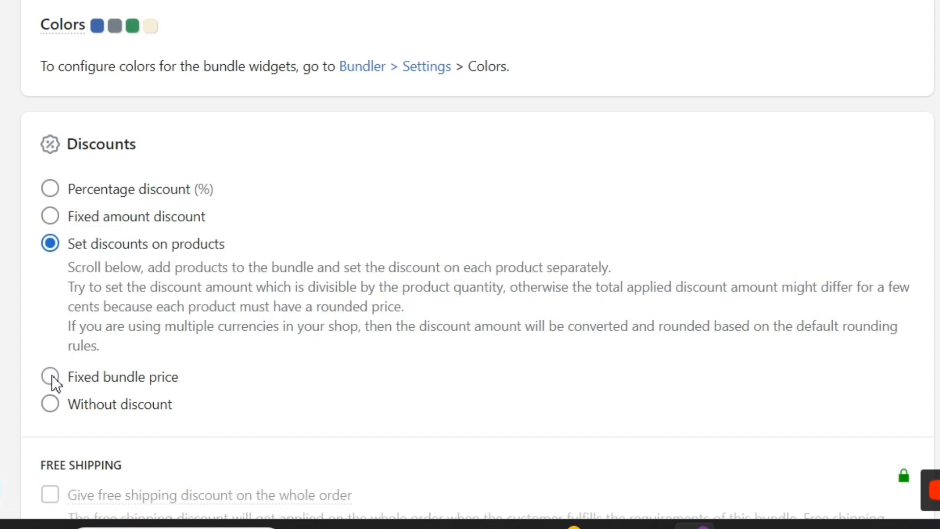
# Try the fixed bundle price, no-discount and percentage discount options for the classic bundle.
pyautogui.click(51, 378)
pyautogui.click(132, 298)
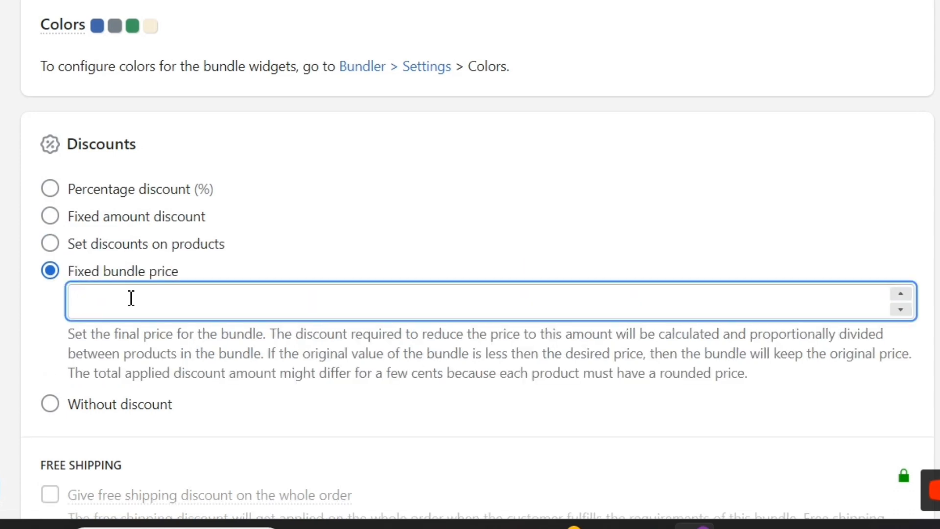
pyautogui.click(52, 406)
pyautogui.click(55, 194)
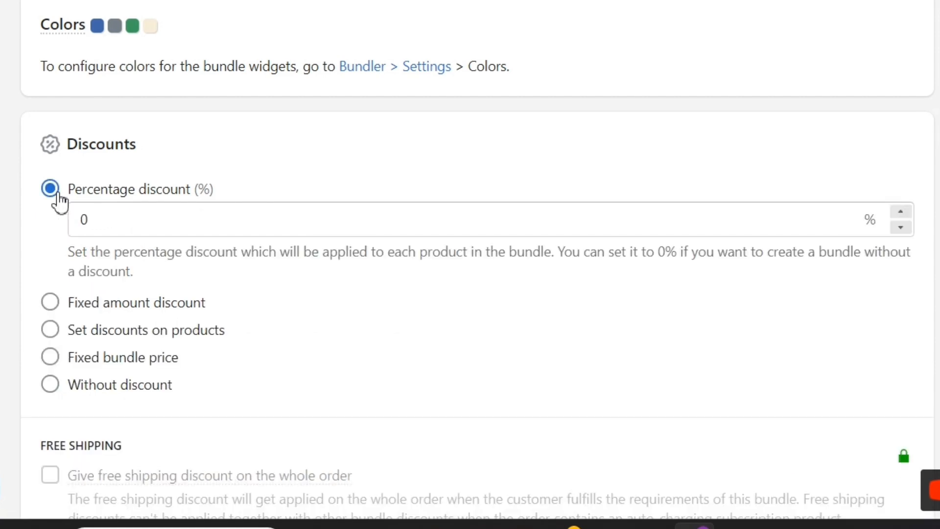
pyautogui.click(84, 223)
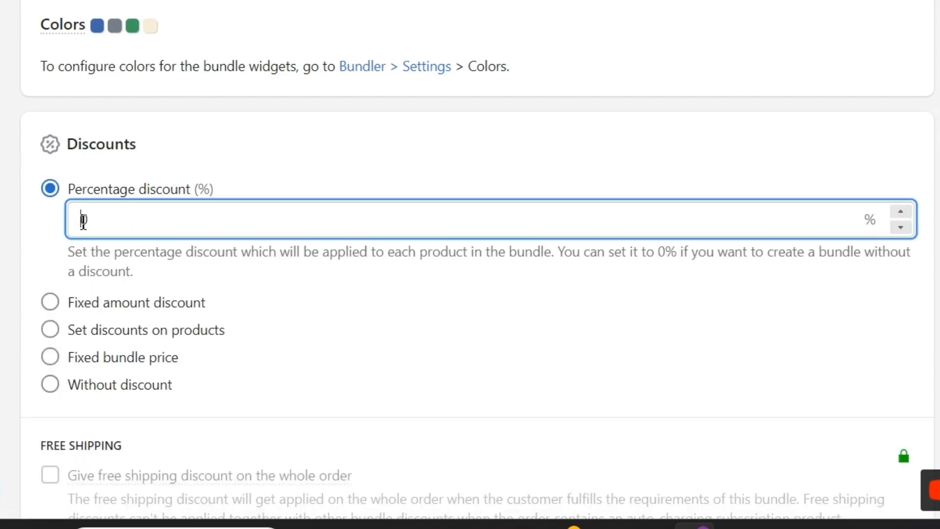
# Give the classic bundle a fixed amount discount of 100.
pyautogui.click(51, 304)
pyautogui.doubleClick(121, 236)
pyautogui.click(275, 203)
# Add the Benedict Black, Piccoli Blue and Ryan Denim AU NOIR STRETCH BLAZER products to the bundle's discounted products.
pyautogui.scroll(-15, 235, 275)
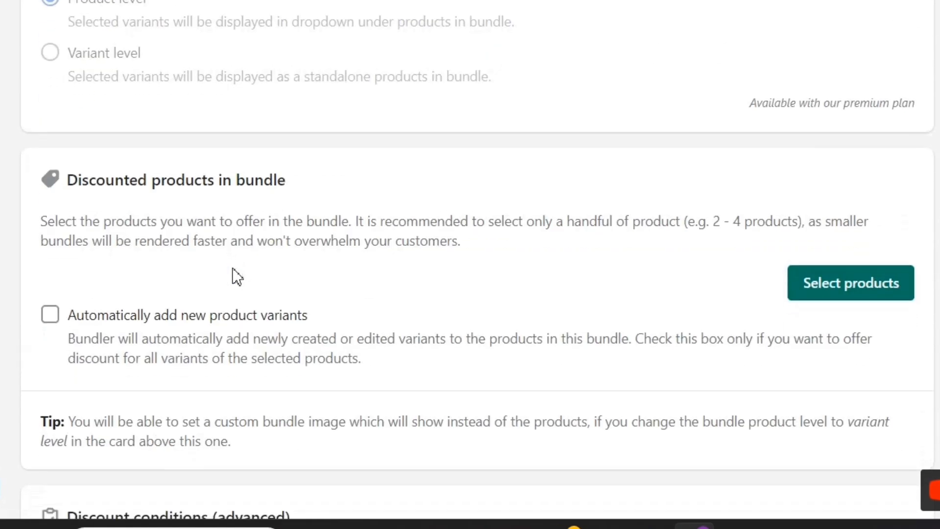
pyautogui.scroll(-3, 237, 276)
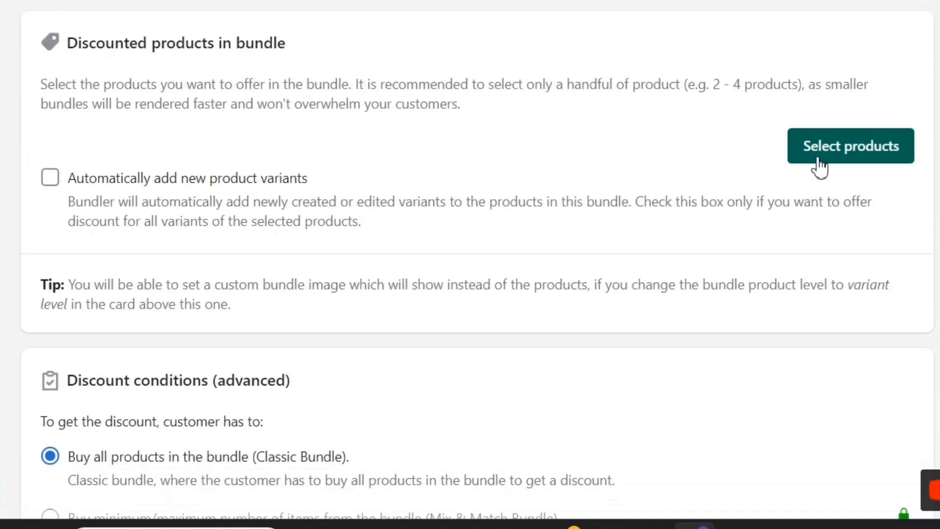
pyautogui.click(834, 163)
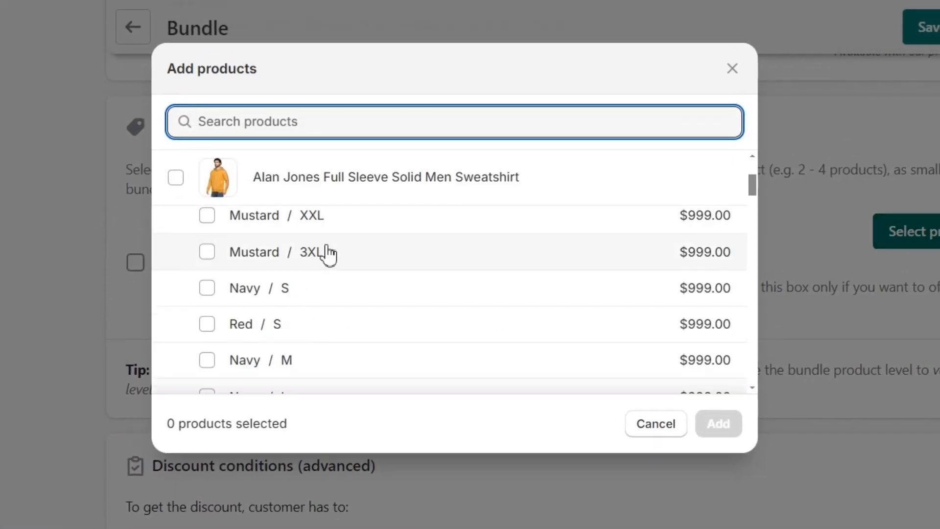
pyautogui.scroll(-5, 294, 260)
pyautogui.click(174, 257)
pyautogui.click(175, 311)
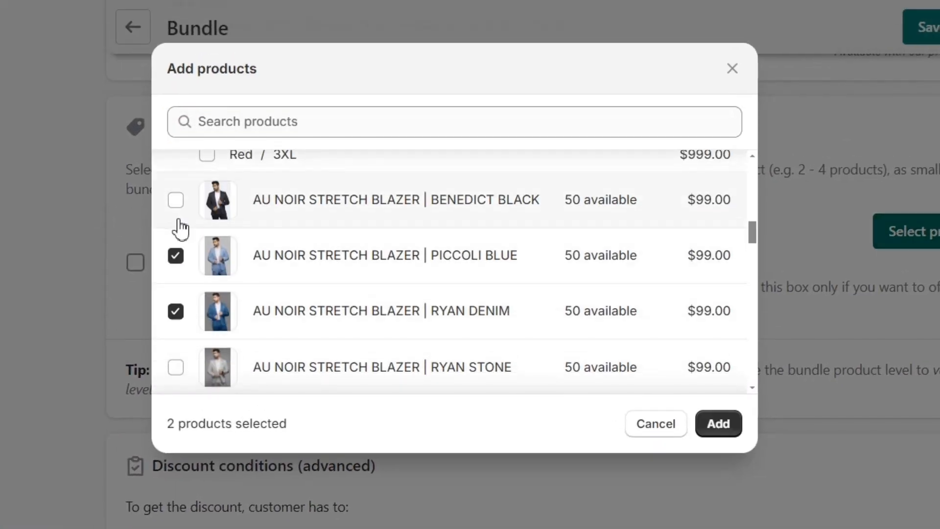
pyautogui.click(718, 424)
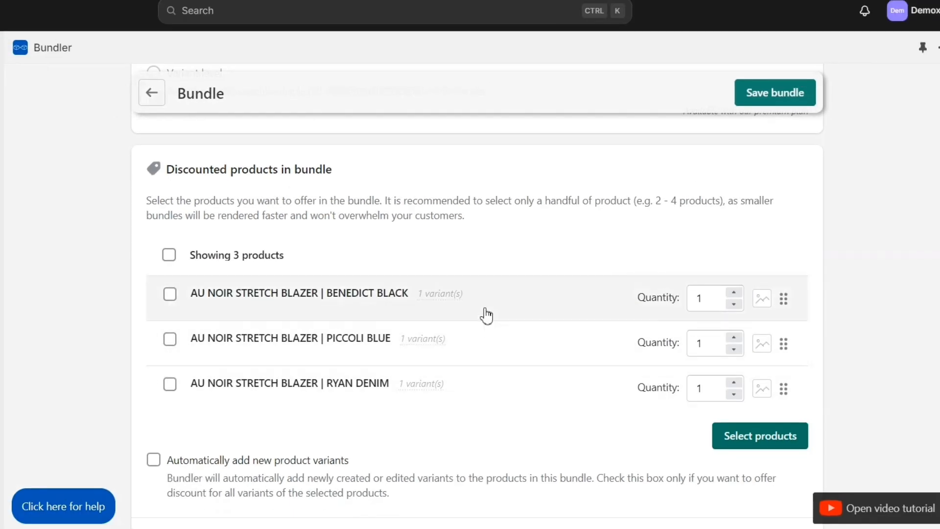
# Review the product quantities, discount conditions and remaining bundle settings, and save the bundle.
pyautogui.scroll(-2, 690, 261)
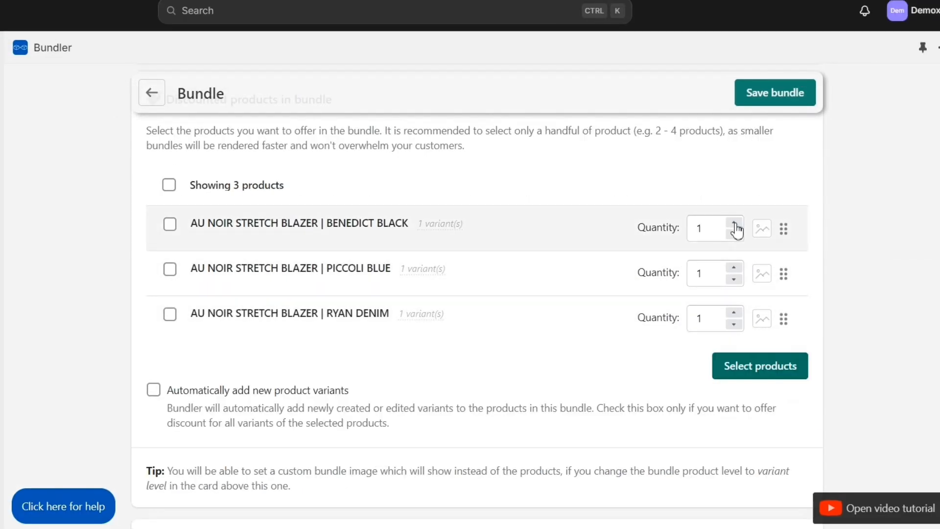
pyautogui.scroll(-8, 547, 306)
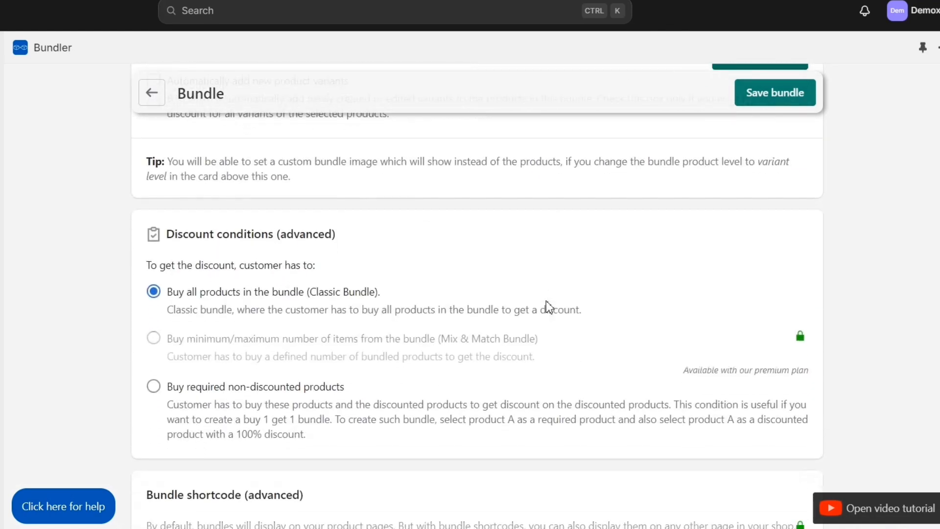
pyautogui.scroll(-7, 547, 302)
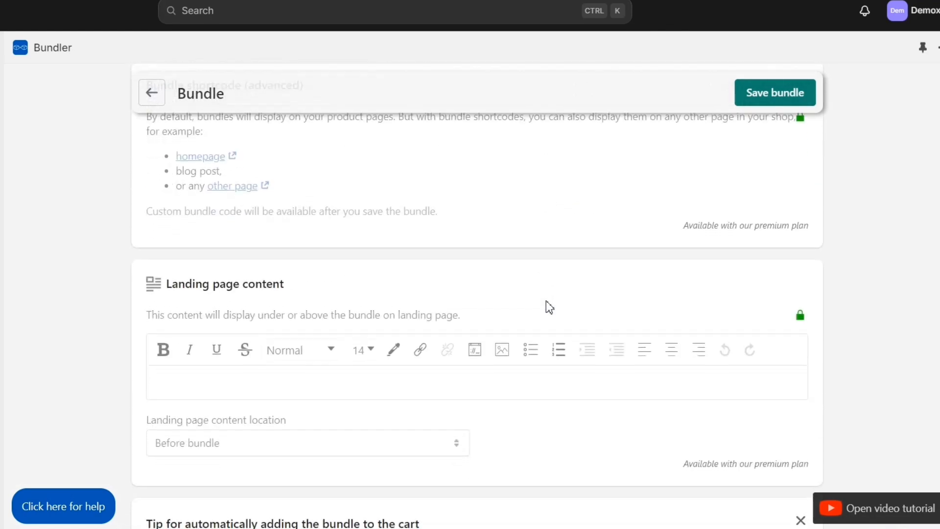
pyautogui.scroll(-12, 545, 300)
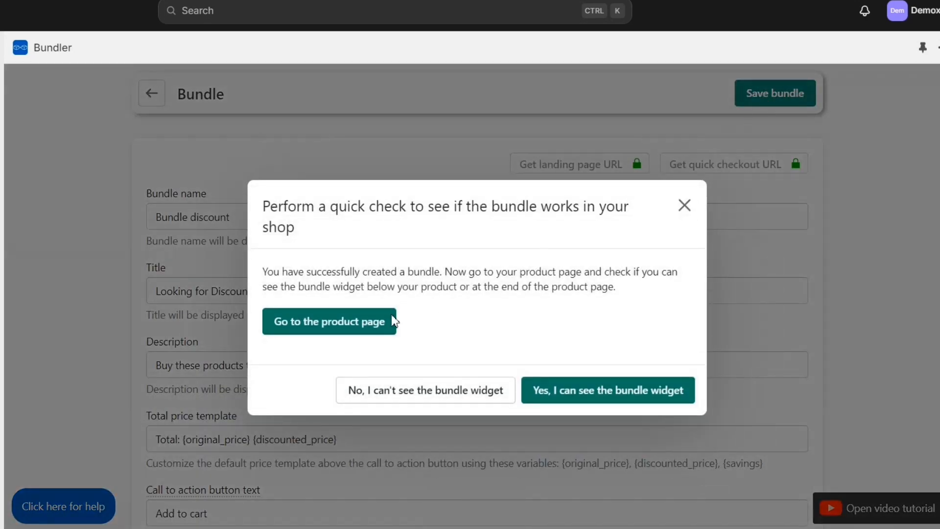
# Visit the bundled product's storefront page and examine the bundle widget's title, description, products and discounted prices.
pyautogui.click(361, 332)
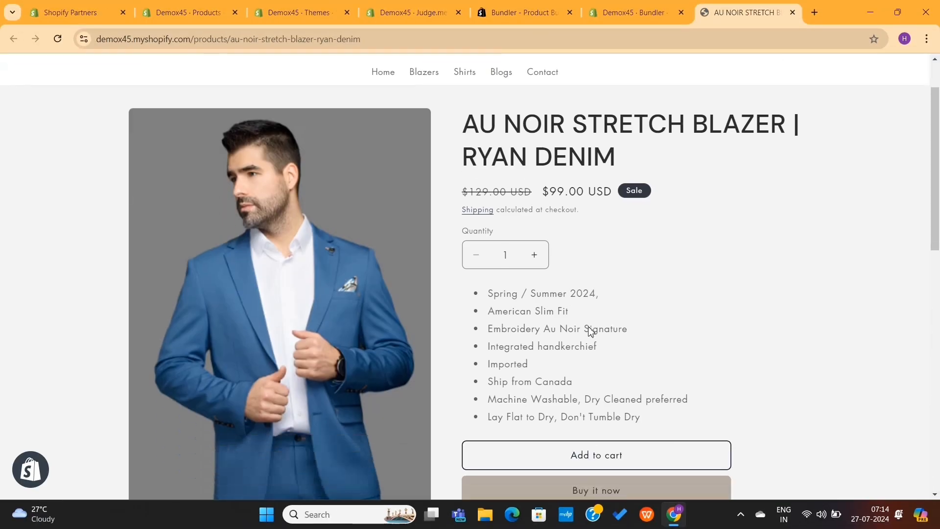
pyautogui.scroll(-2, 591, 328)
pyautogui.scroll(-10, 591, 328)
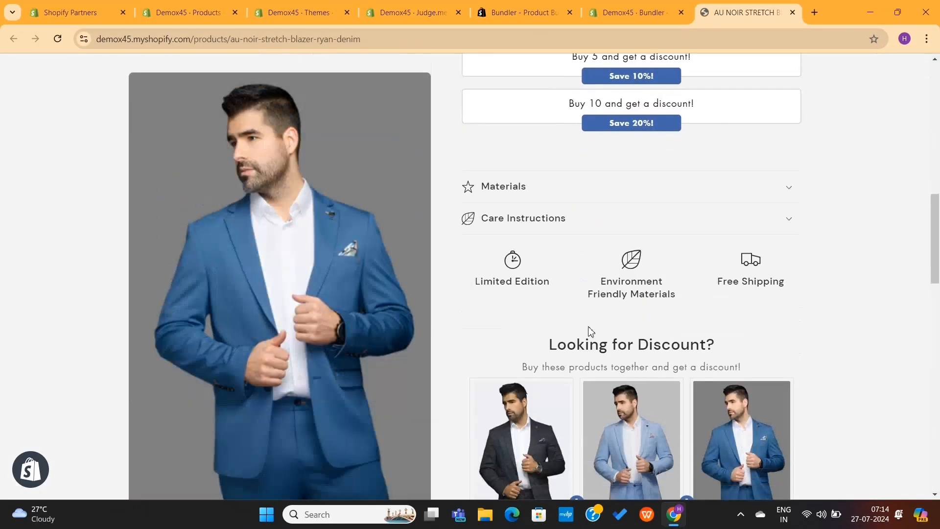
pyautogui.scroll(-3, 590, 332)
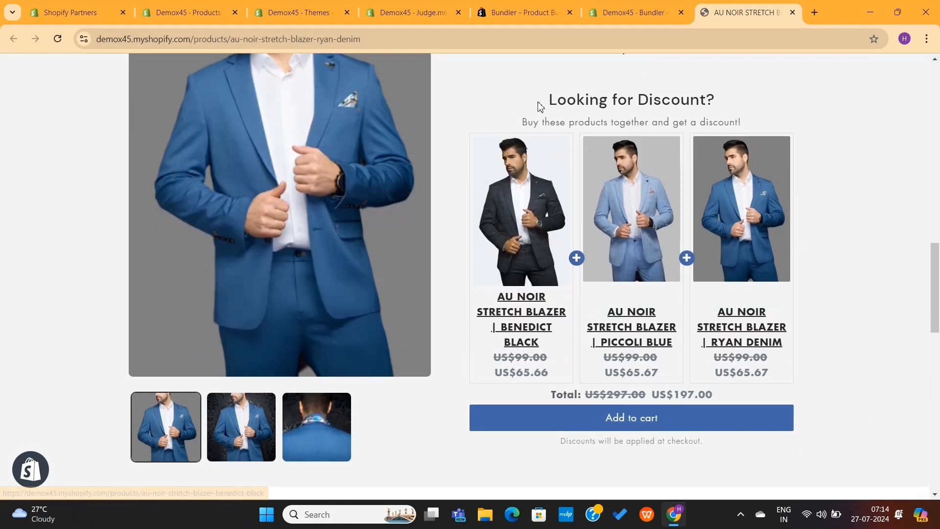
pyautogui.moveTo(565, 104); pyautogui.dragTo(719, 118)
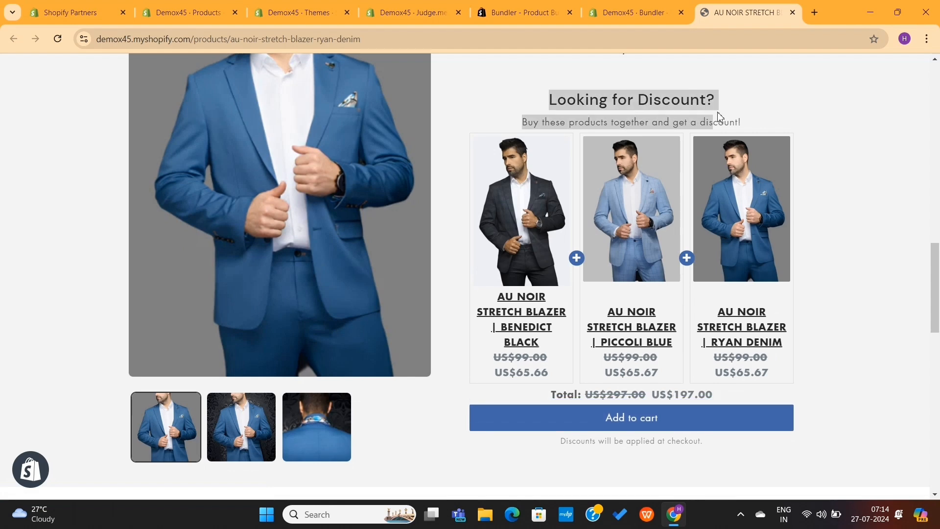
pyautogui.click(770, 124)
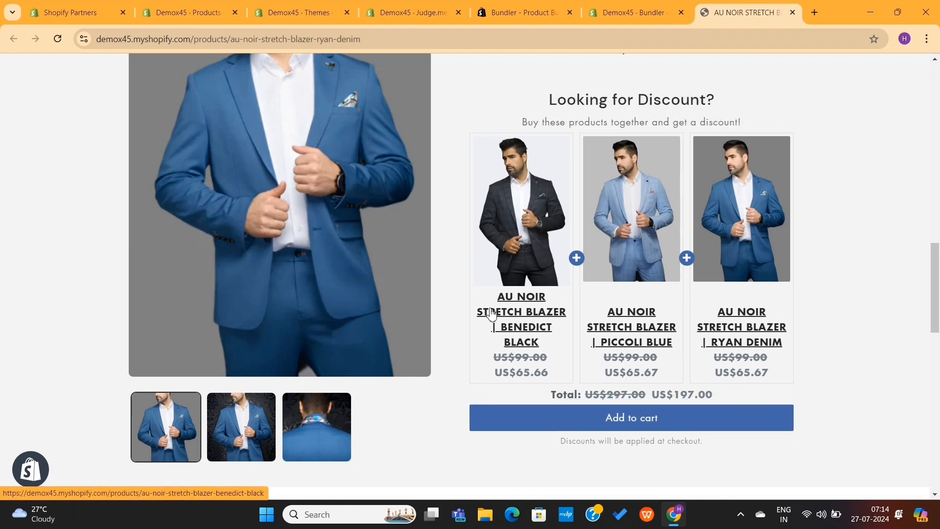
pyautogui.moveTo(491, 297); pyautogui.dragTo(557, 348)
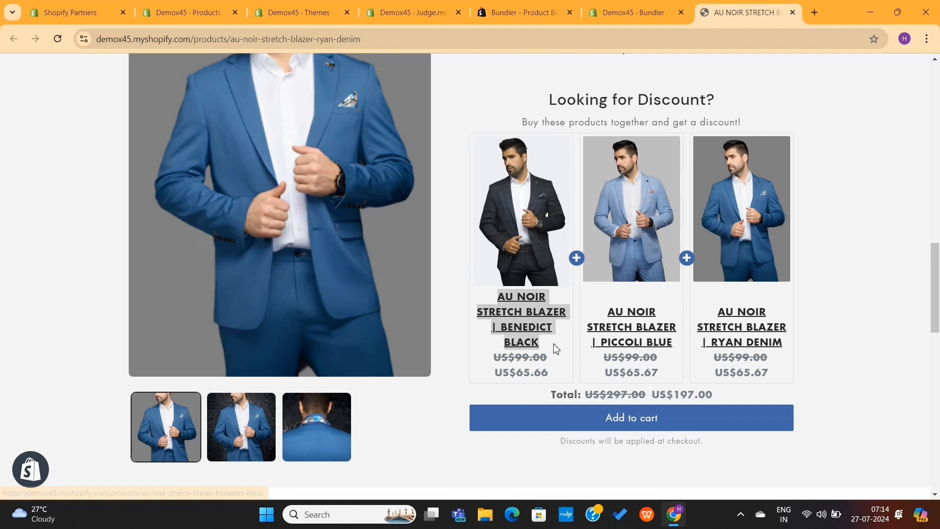
pyautogui.click(826, 315)
# Add the three-blazer bundle to the cart, check the bundle discount in the checkout summary, and close the checkout page.
pyautogui.scroll(-1, 764, 311)
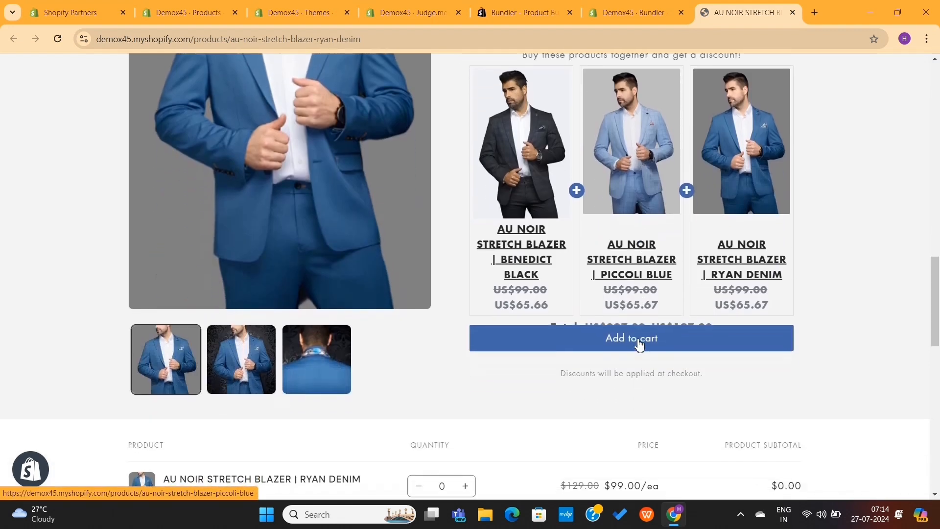
pyautogui.click(639, 351)
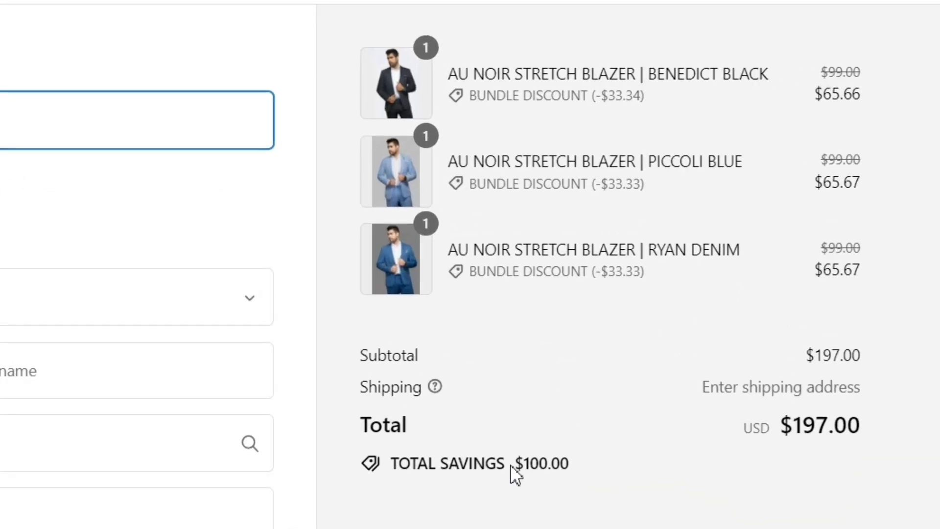
pyautogui.moveTo(614, 345); pyautogui.dragTo(659, 351)
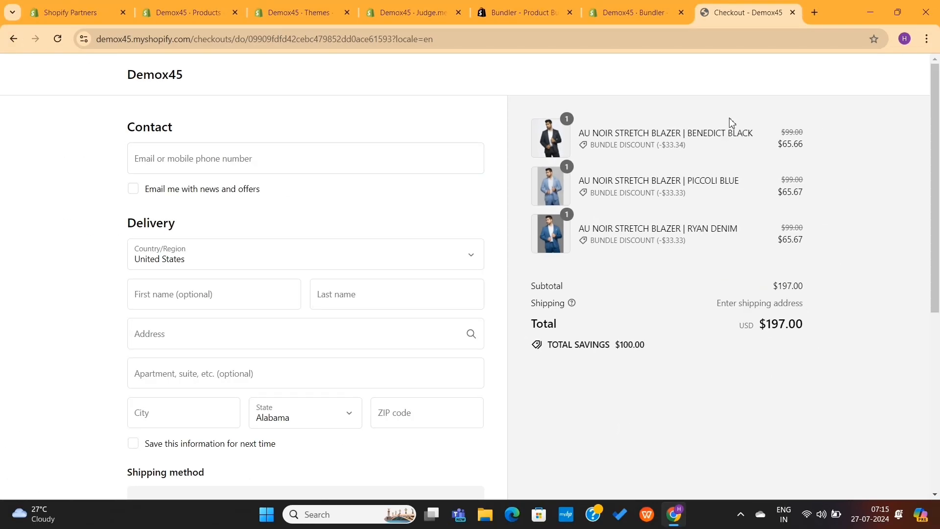
pyautogui.hotkey('ctrl', 'w')
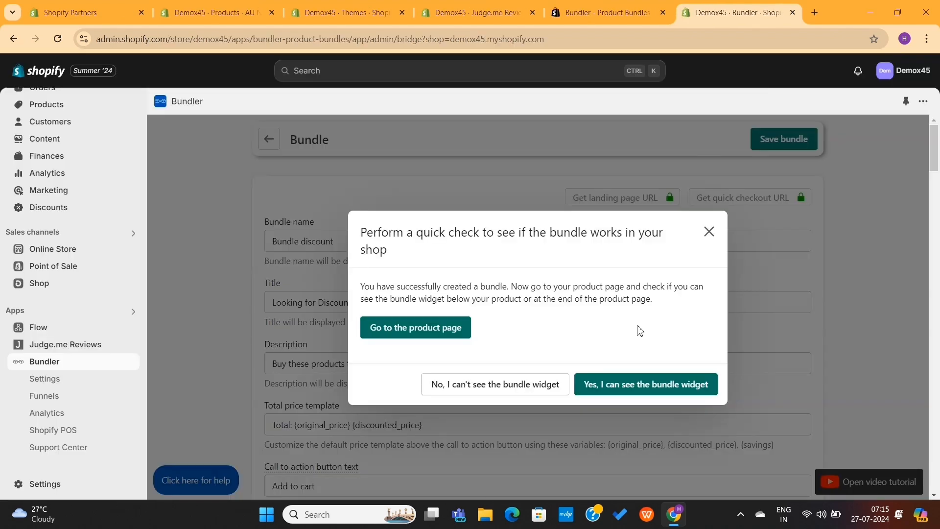
# Confirm that the bundle widget is visible and displays as wanted, and postpone the app review.
pyautogui.click(627, 390)
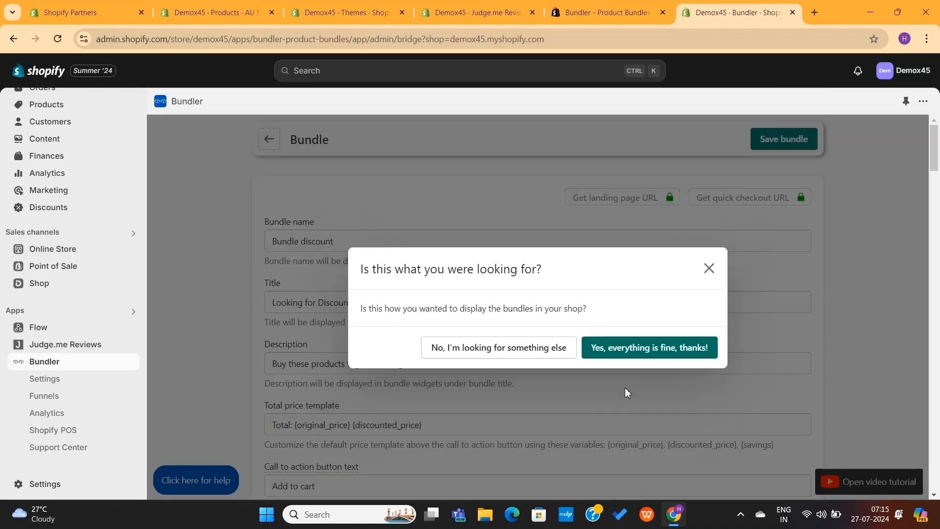
pyautogui.click(668, 353)
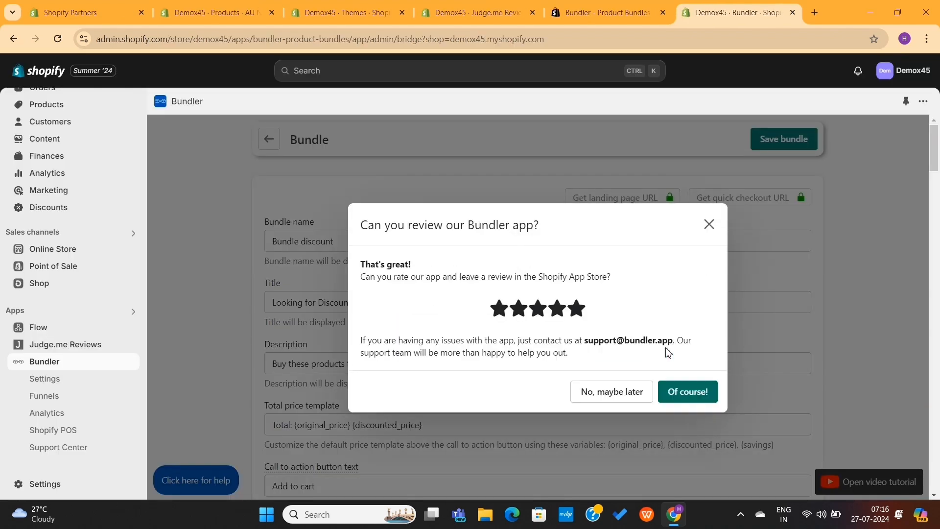
pyautogui.click(628, 393)
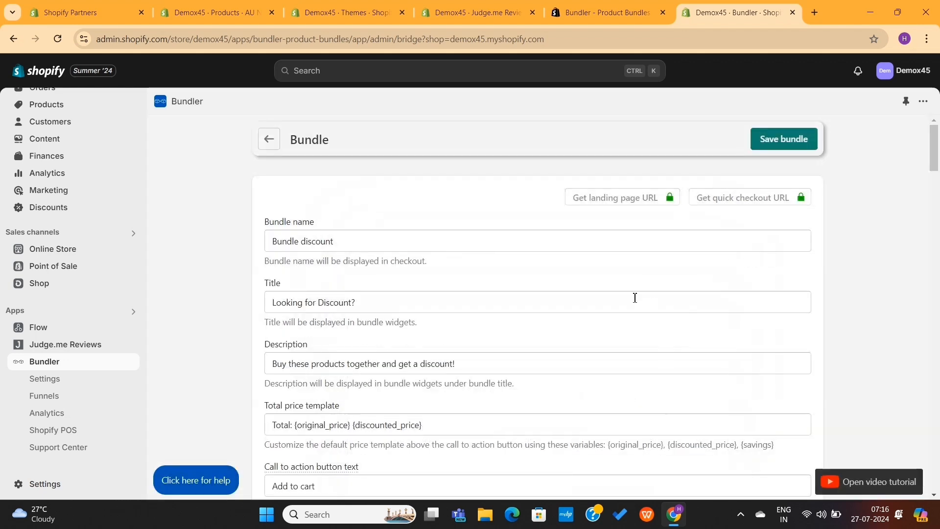
# Browse the storefront home page and check the Blue Men Washed Casual Black Shirt Dark Blue product page for bundle offers.
pyautogui.scroll(-8, 590, 292)
pyautogui.scroll(8, 590, 291)
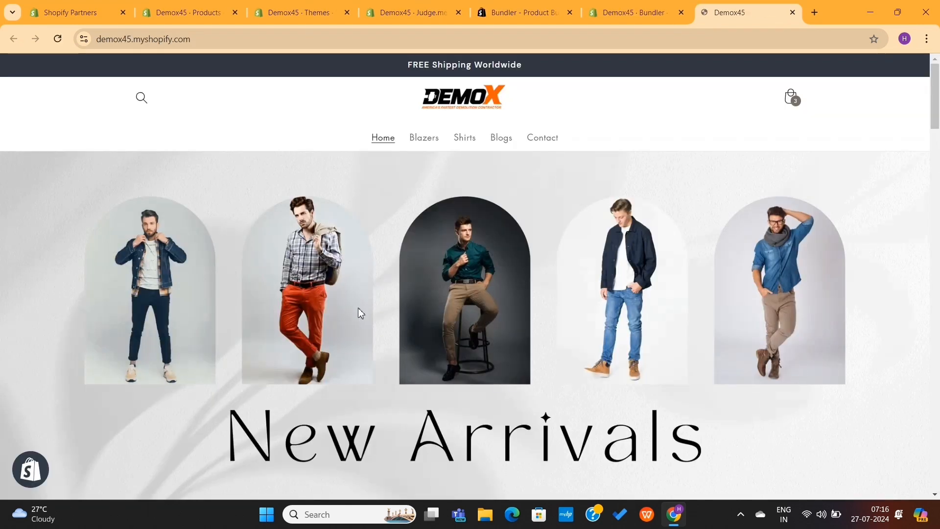
pyautogui.scroll(-15, 361, 312)
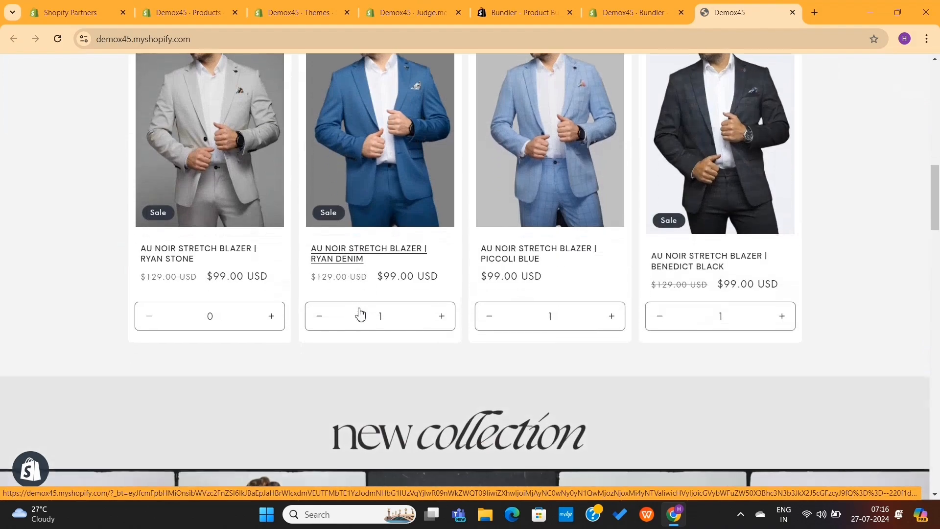
pyautogui.scroll(-12, 361, 312)
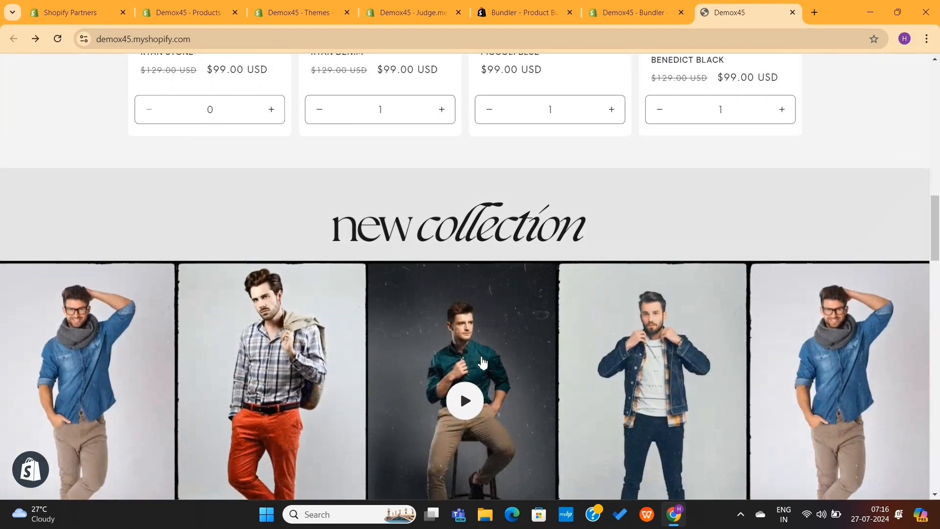
pyautogui.scroll(-15, 483, 363)
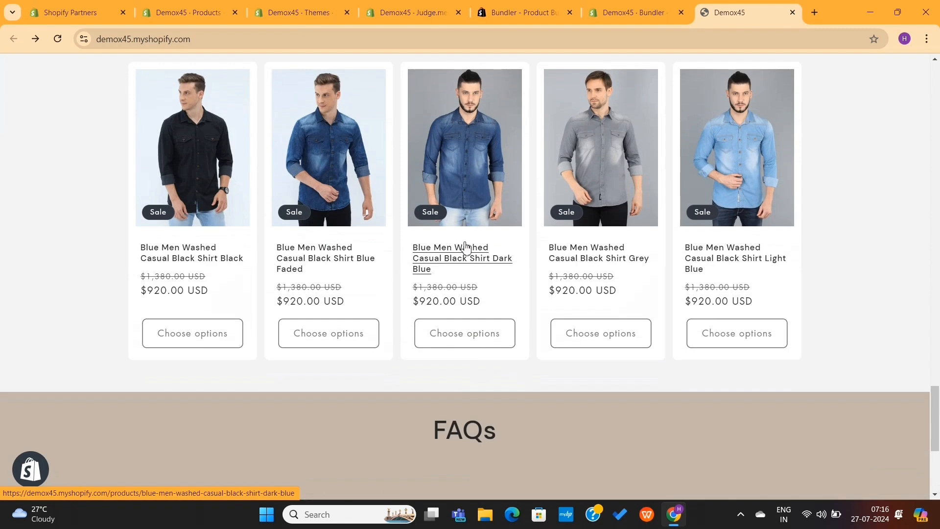
pyautogui.click(466, 248)
pyautogui.scroll(-15, 644, 248)
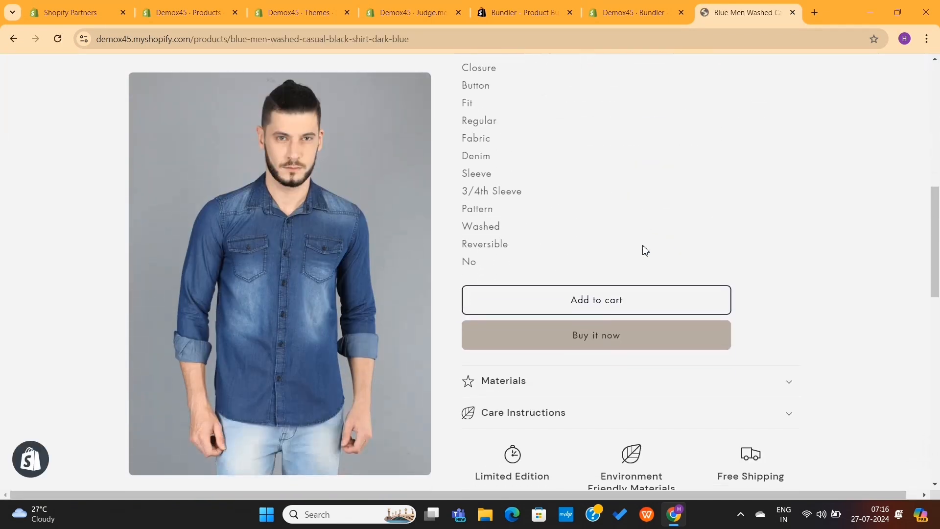
pyautogui.scroll(-15, 645, 247)
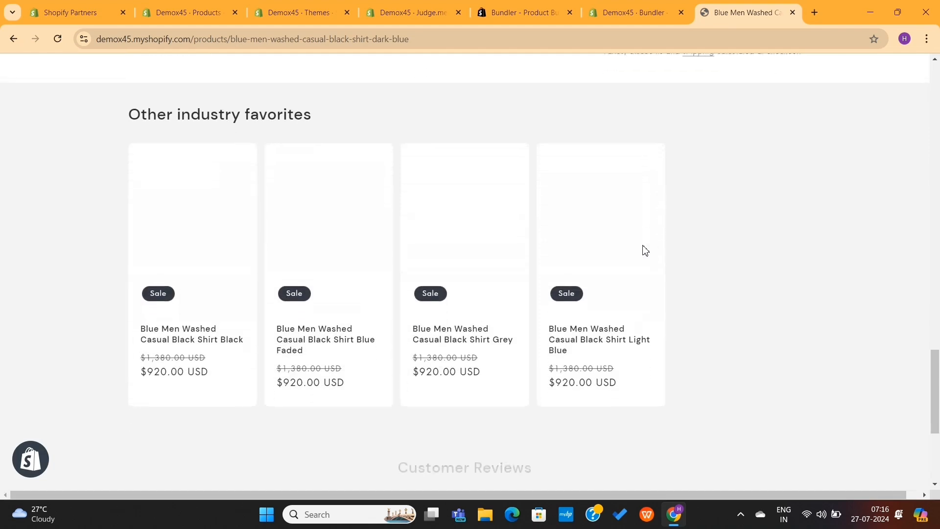
pyautogui.scroll(15, 644, 251)
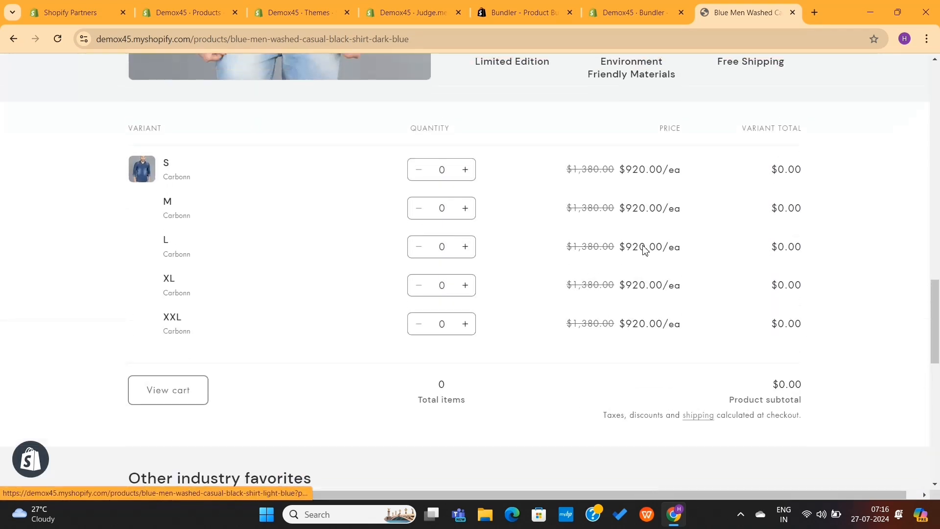
pyautogui.scroll(15, 644, 250)
pyautogui.hotkey('ctrl', 'w')
# Look over the bundle presets and the Classic bundle sample, and close the preset selection without choosing one.
pyautogui.scroll(3, 433, 172)
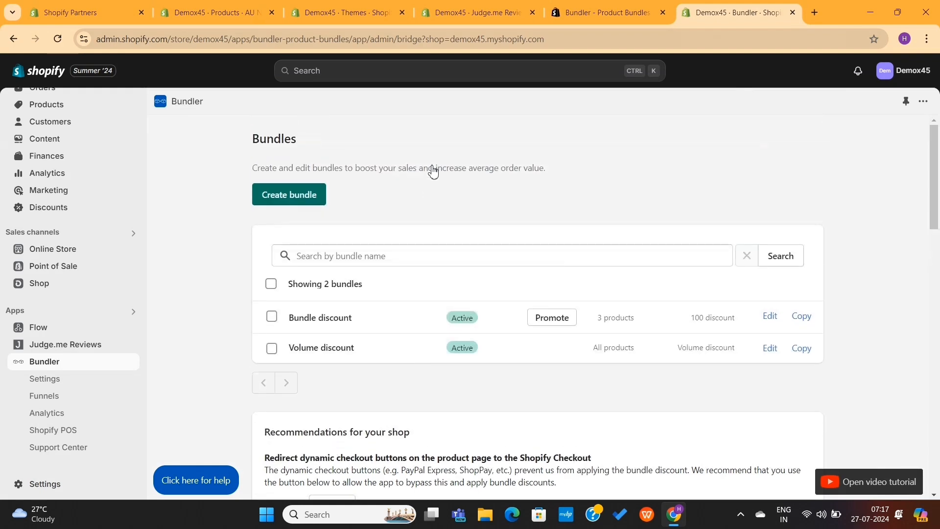
pyautogui.click(303, 193)
pyautogui.moveTo(428, 229)
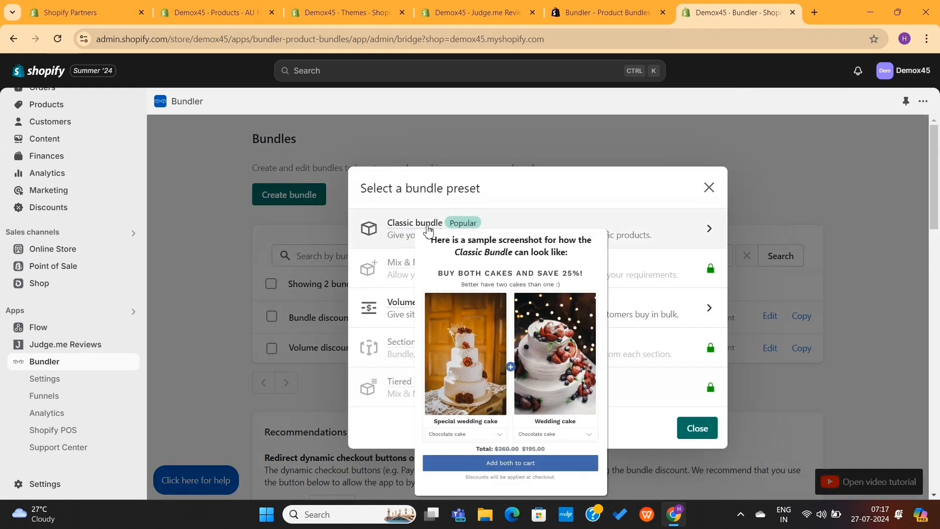
pyautogui.click(709, 187)
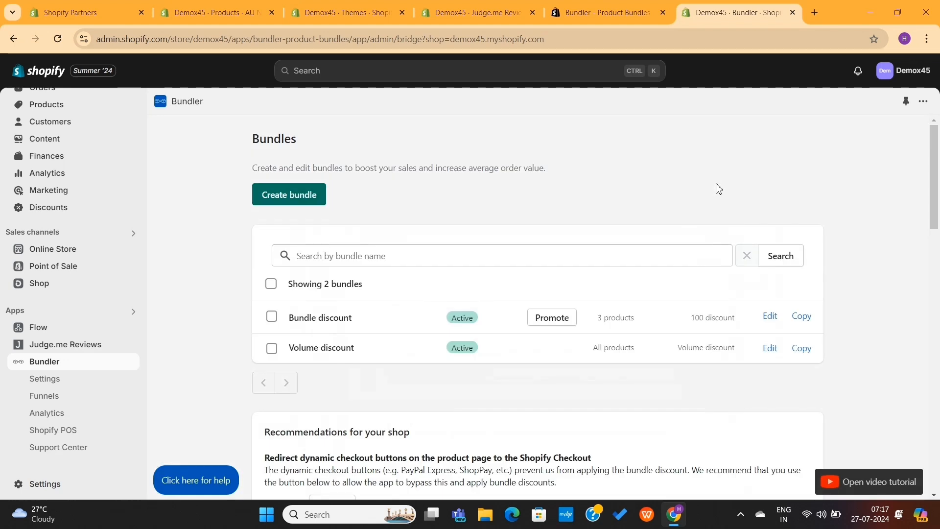
# Look over Bundler's shop recommendations, the Bundle widget settings and the Colors settings.
pyautogui.scroll(-6, 634, 292)
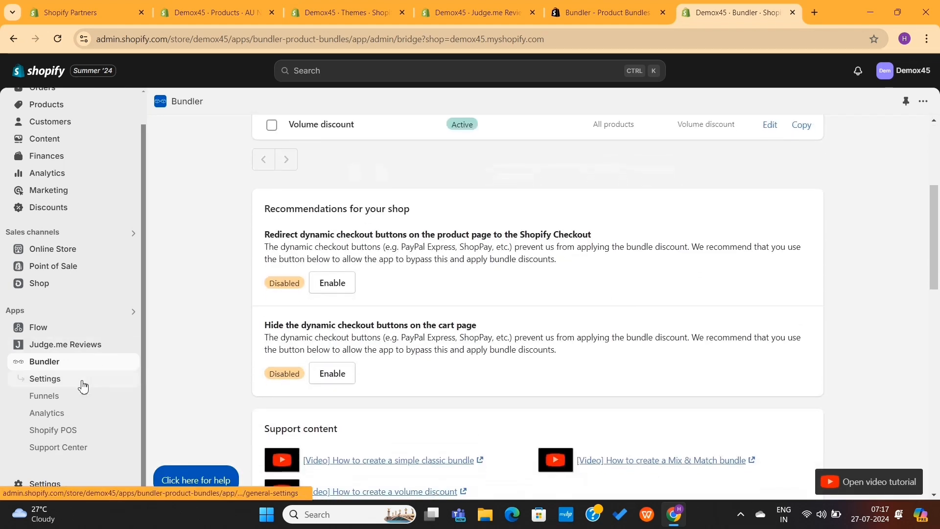
pyautogui.click(82, 387)
pyautogui.scroll(-2, 313, 375)
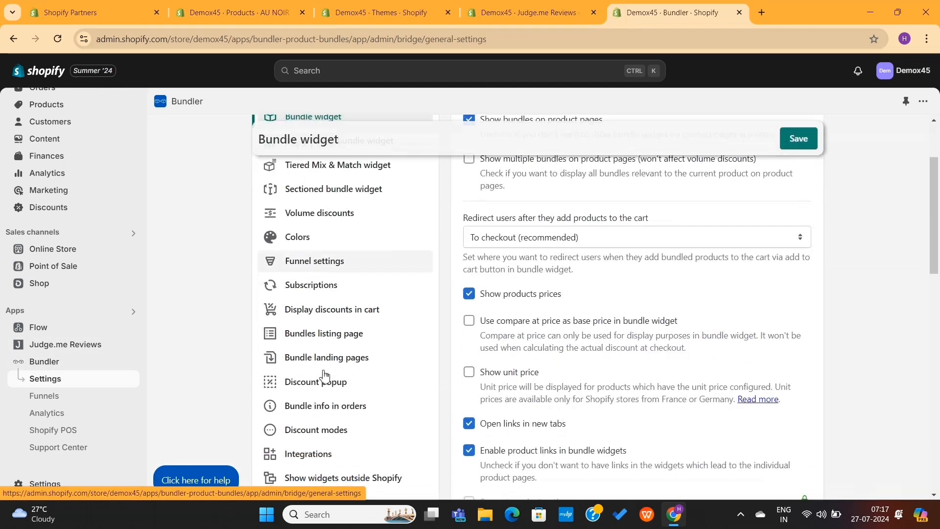
pyautogui.click(319, 239)
pyautogui.scroll(3, 486, 249)
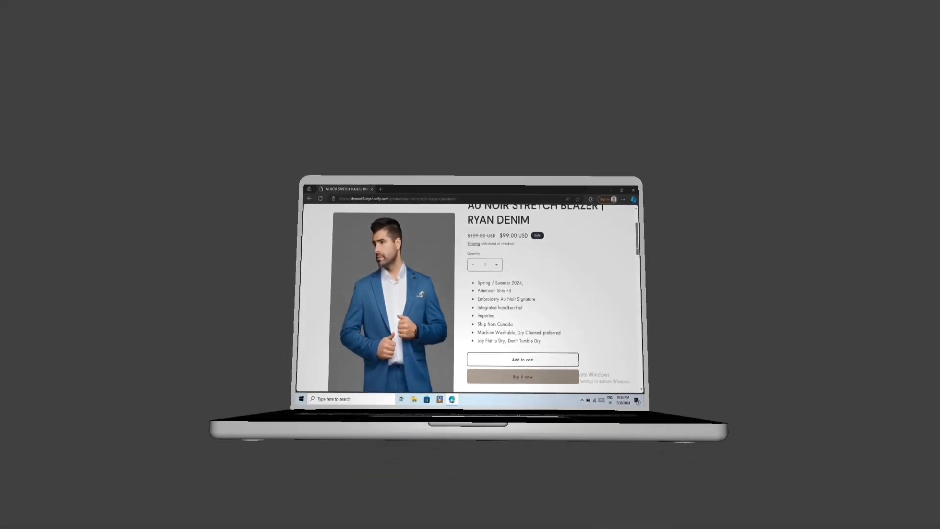
# Examine the volume discount offers and the three-blazer bundle widget on the AU NOIR Stretch Blazer Ryan Denim product page.
pyautogui.scroll(-5, 638, 251)
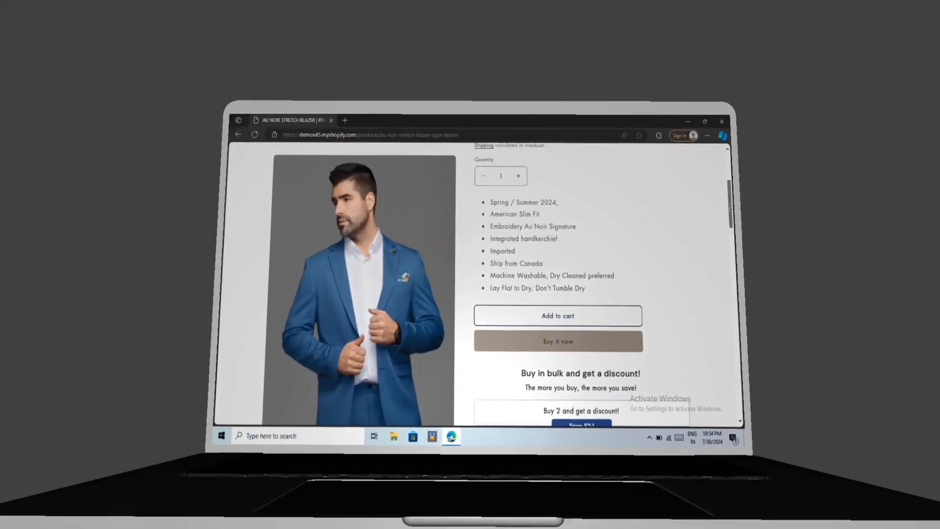
pyautogui.scroll(-5, 608, 275)
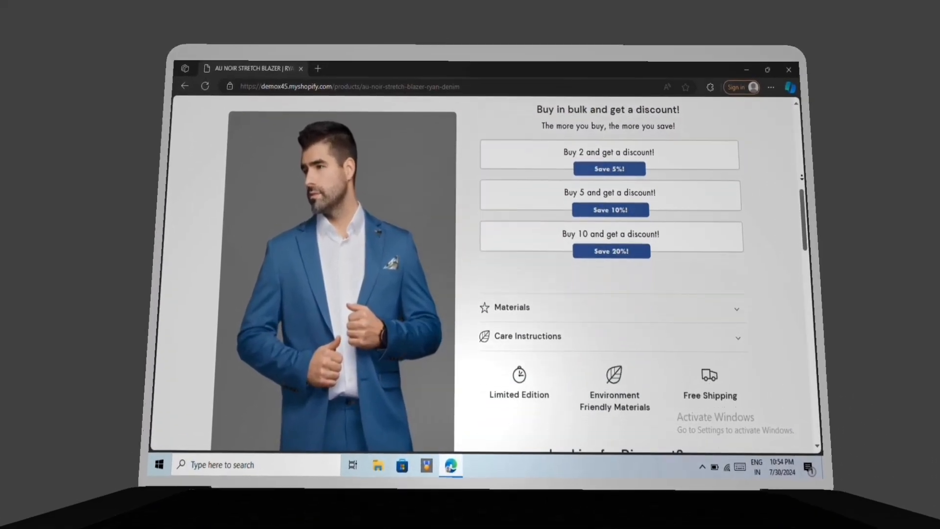
pyautogui.scroll(-3, 617, 269)
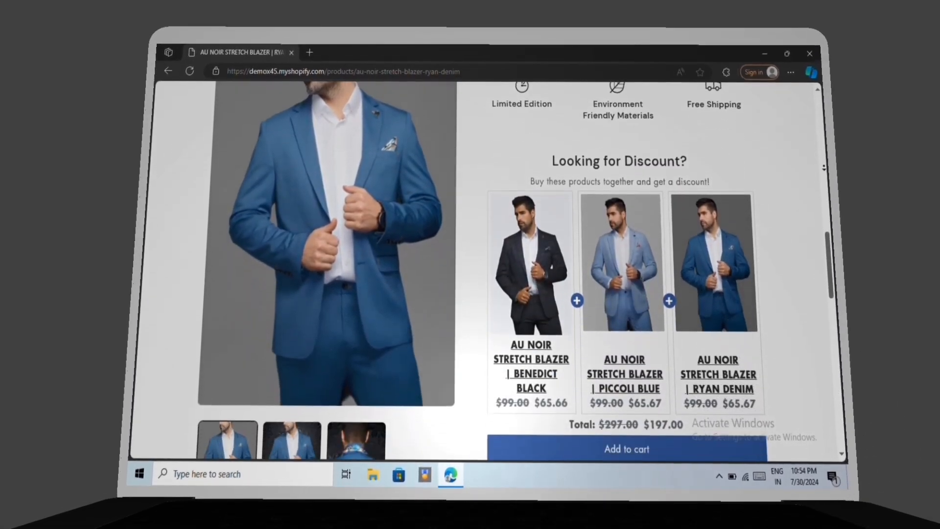
pyautogui.scroll(-3, 489, 265)
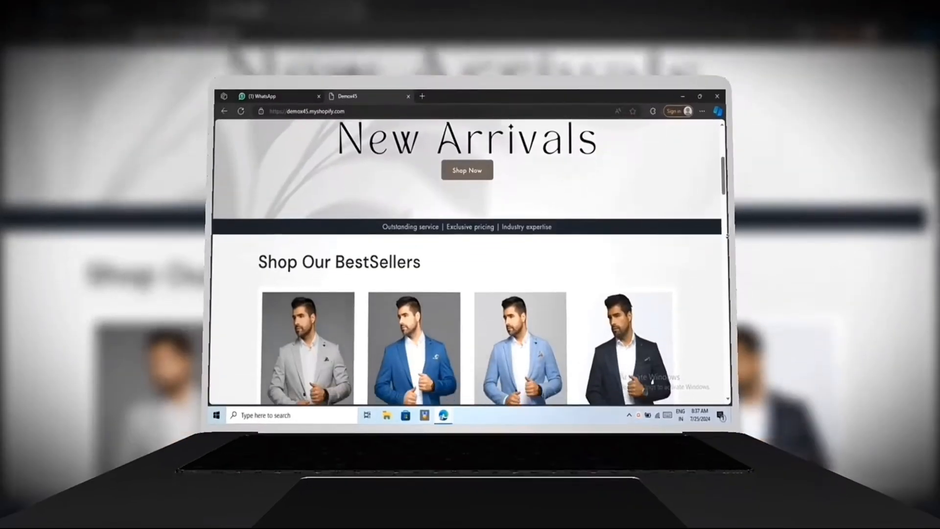
# Browse the storefront home page from the bestsellers through the new collection to the About Us section.
pyautogui.scroll(-5, 470, 245)
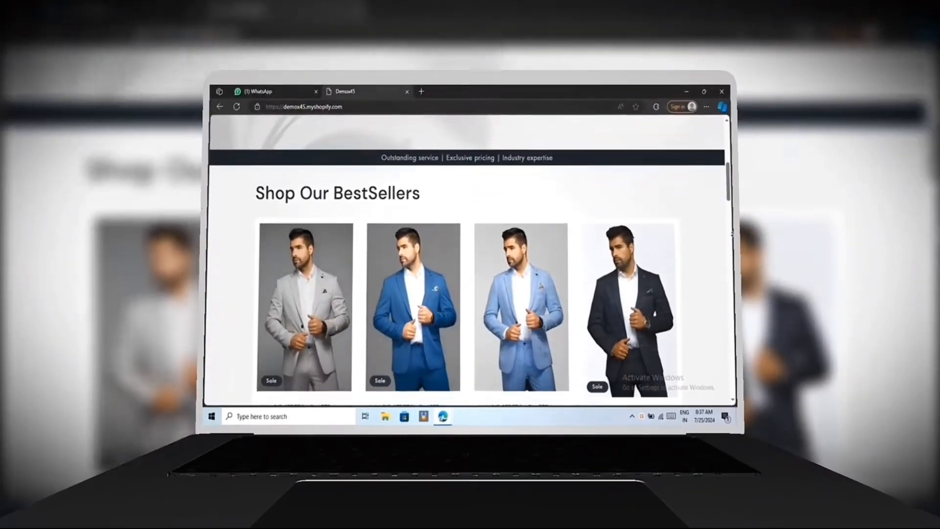
pyautogui.scroll(-5, 470, 254)
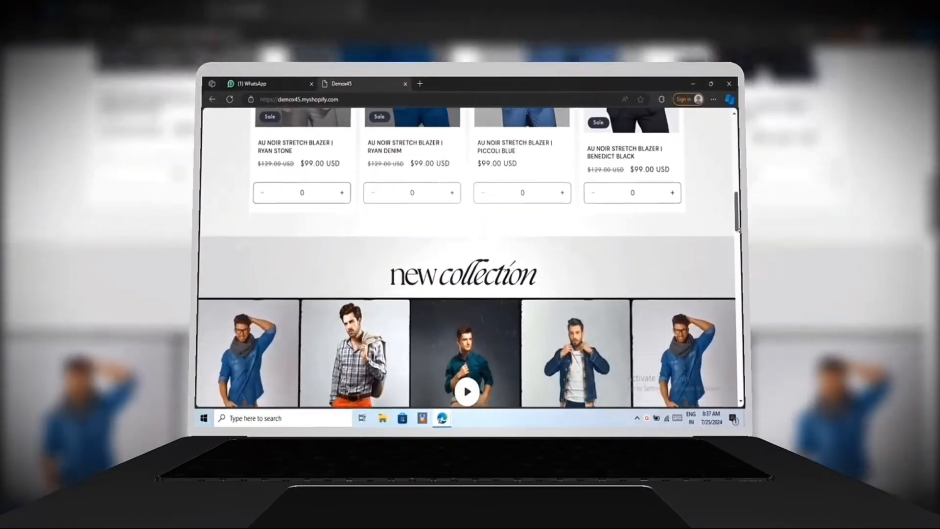
pyautogui.scroll(-4, 470, 255)
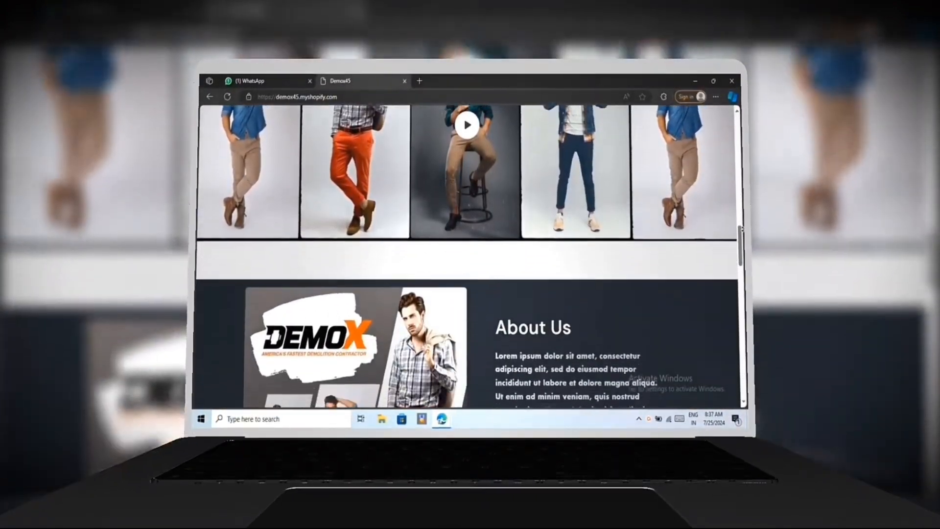